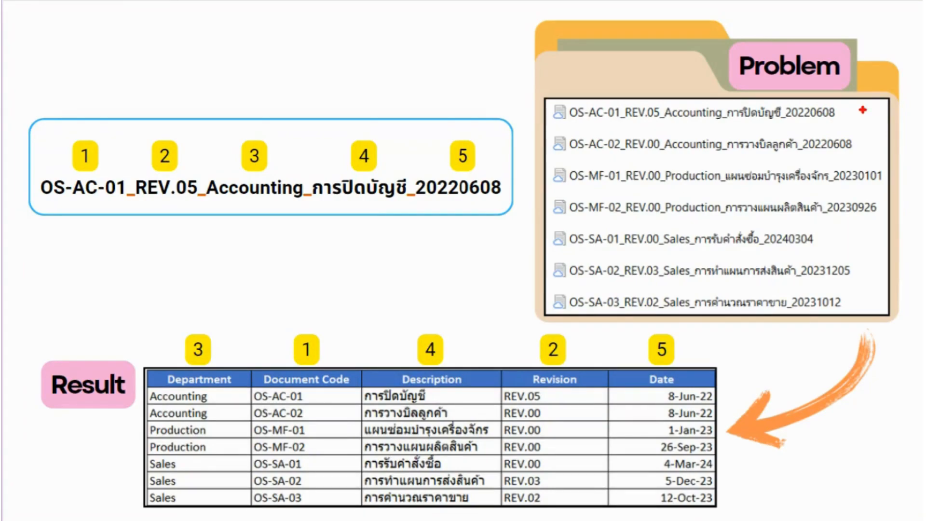
left_click_drag(862, 111, 874, 107)
left_click_drag(864, 146, 875, 141)
left_click_drag(230, 355, 245, 347)
left_click_drag(346, 361, 378, 346)
left_click_drag(471, 361, 491, 353)
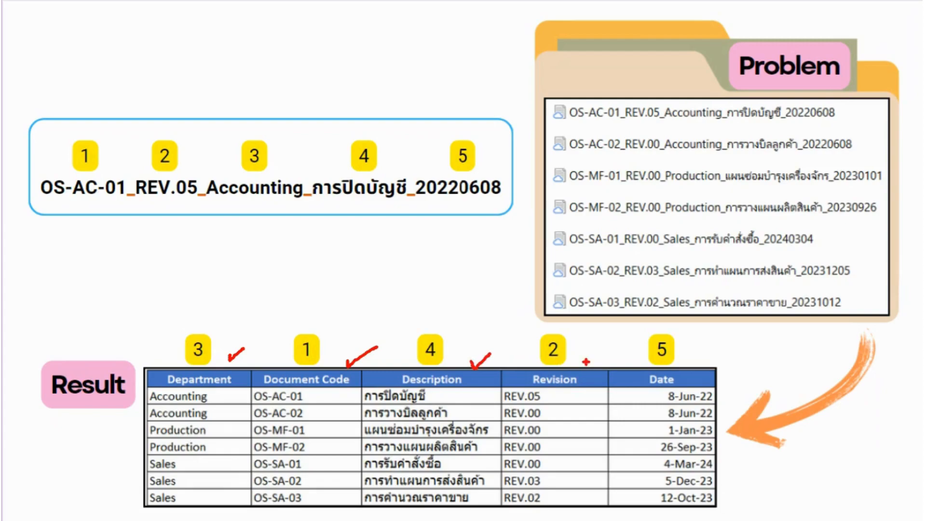
left_click_drag(587, 368, 605, 358)
key("e")
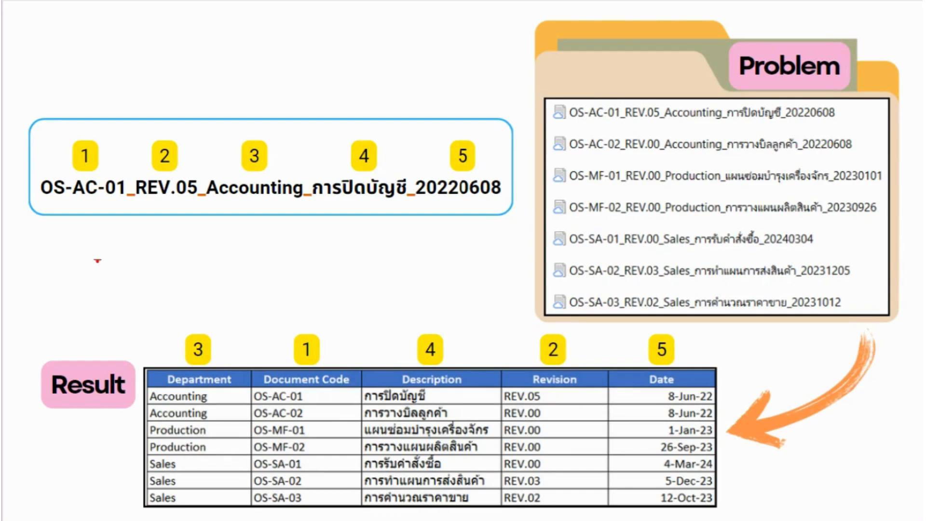
left_click_drag(81, 208, 95, 200)
left_click_drag(155, 207, 175, 201)
left_click_drag(262, 215, 283, 207)
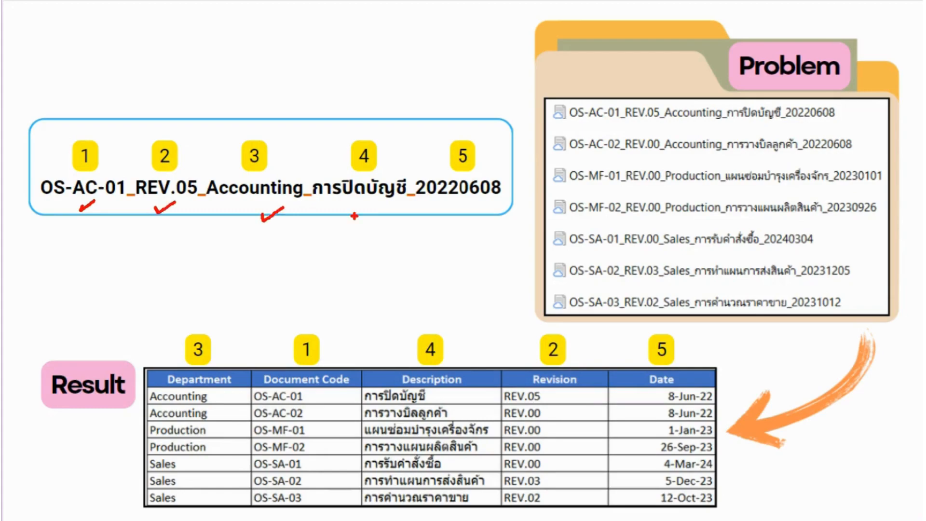
left_click_drag(354, 216, 368, 211)
left_click_drag(454, 211, 454, 216)
key("Escape")
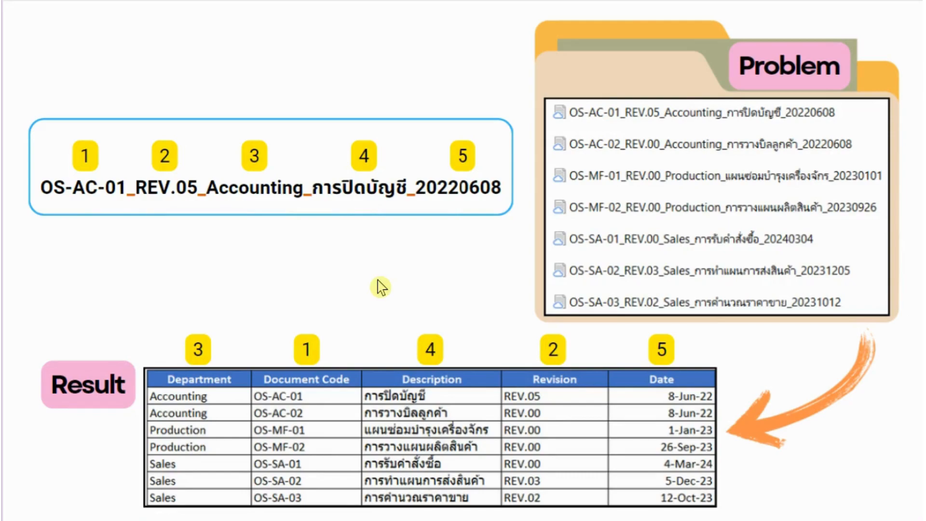
key("ctrl+2")
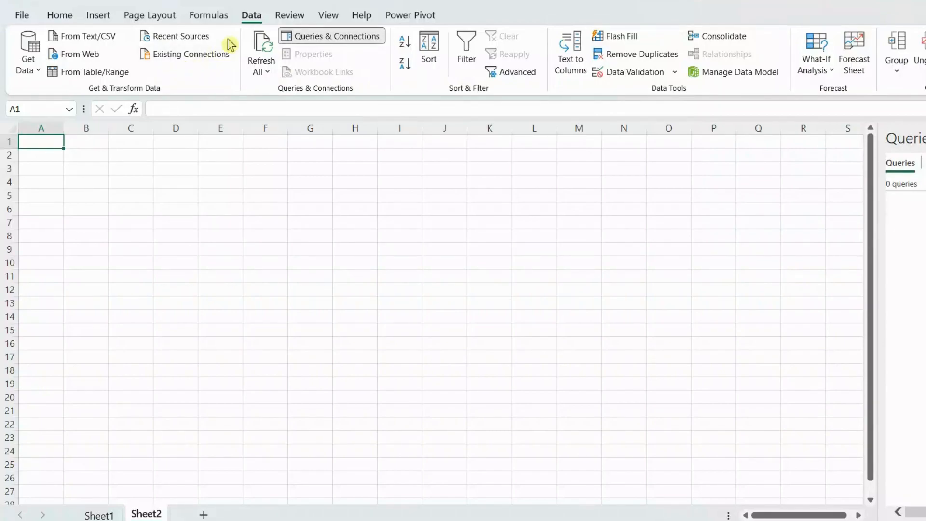
Get data from a folder, choosing PQFileNameList inside Playlist_PQ_Trick as the source
left_click(33, 73)
mouse_move(77, 95)
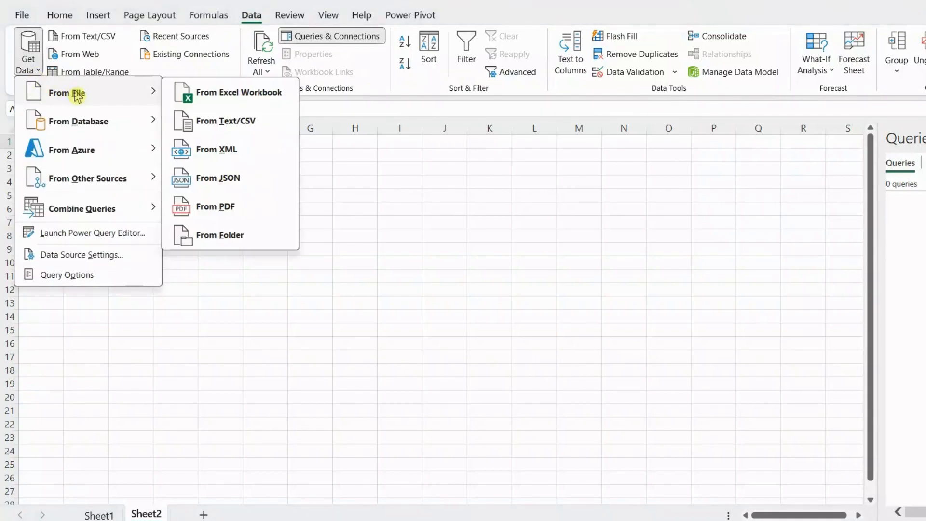
left_click(221, 237)
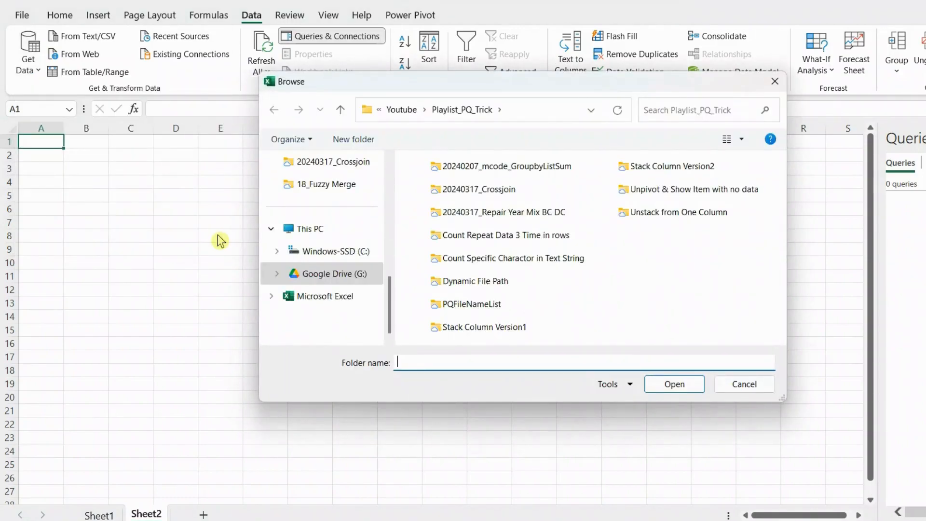
left_click(512, 314)
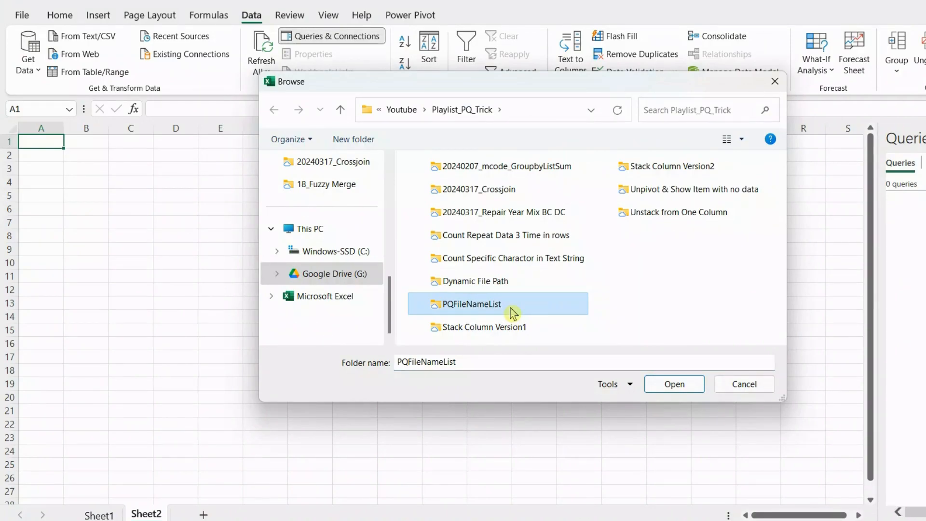
left_click(674, 384)
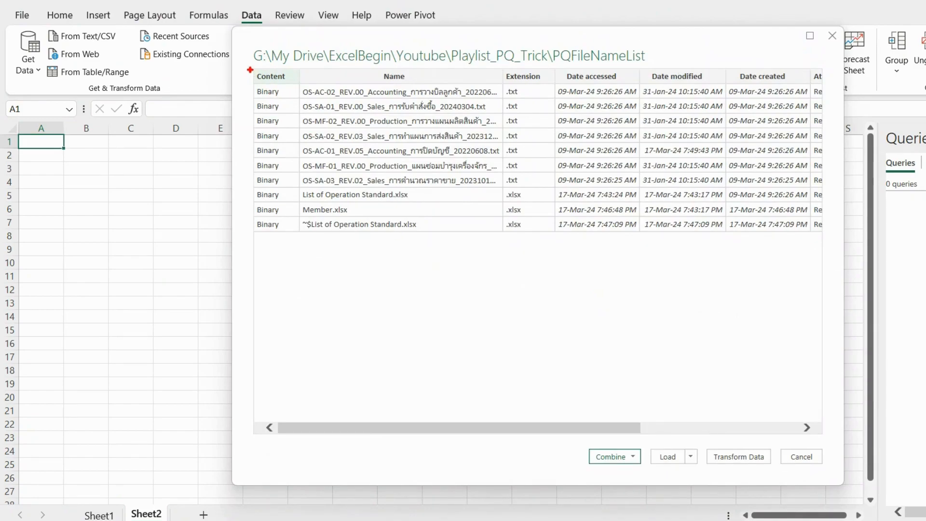
Send the folder's file list to the Power Query Editor for transformation and collapse the list of queries
mouse_move(249, 68)
left_mouse_down()
mouse_move(357, 223)
mouse_move(558, 239)
left_mouse_up()
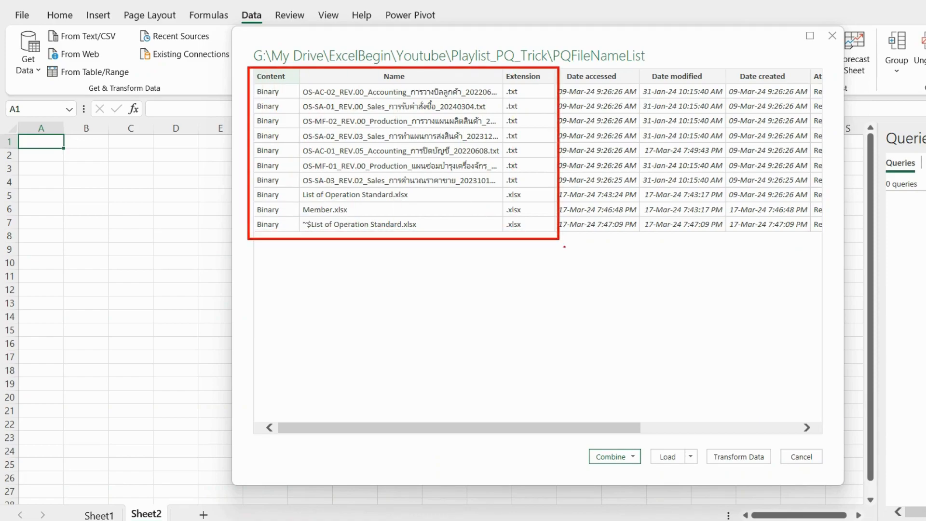
mouse_move(705, 439)
left_mouse_down()
mouse_move(713, 453)
mouse_move(778, 475)
left_mouse_up()
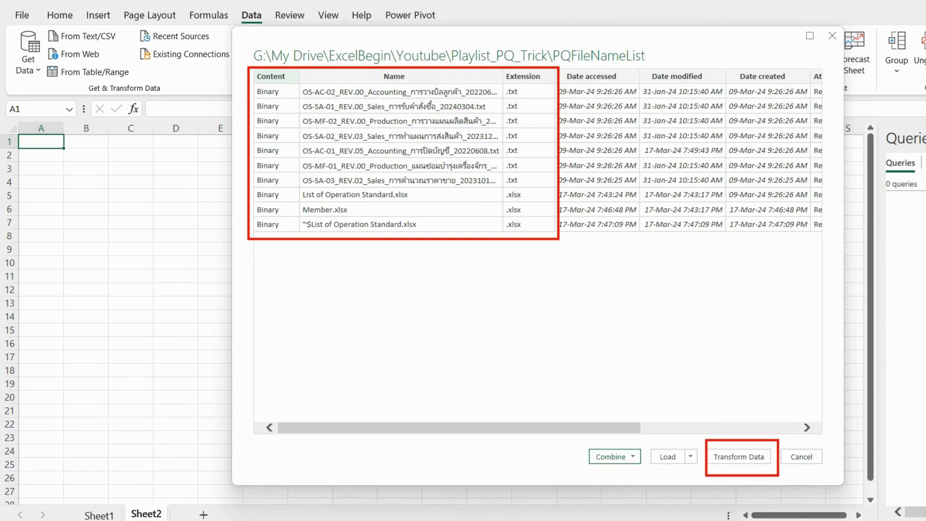
key("Escape")
left_click(744, 462)
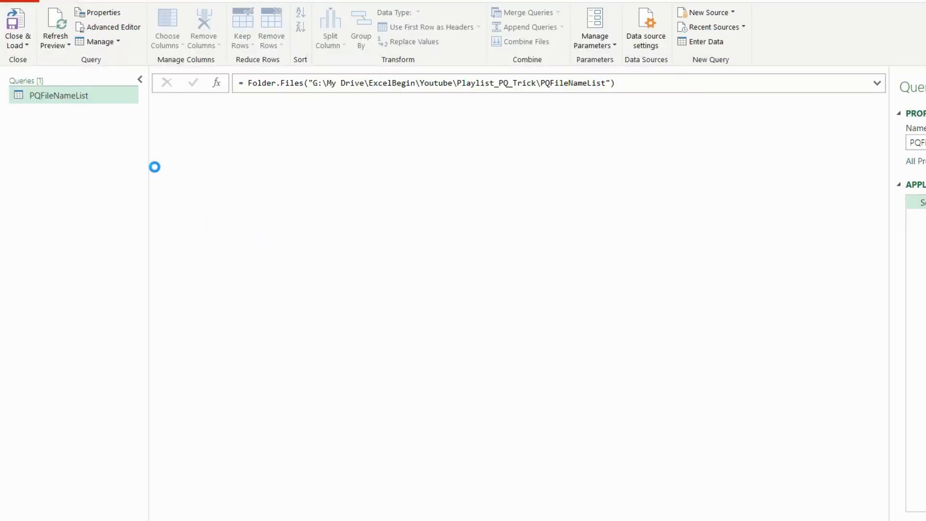
left_click(140, 80)
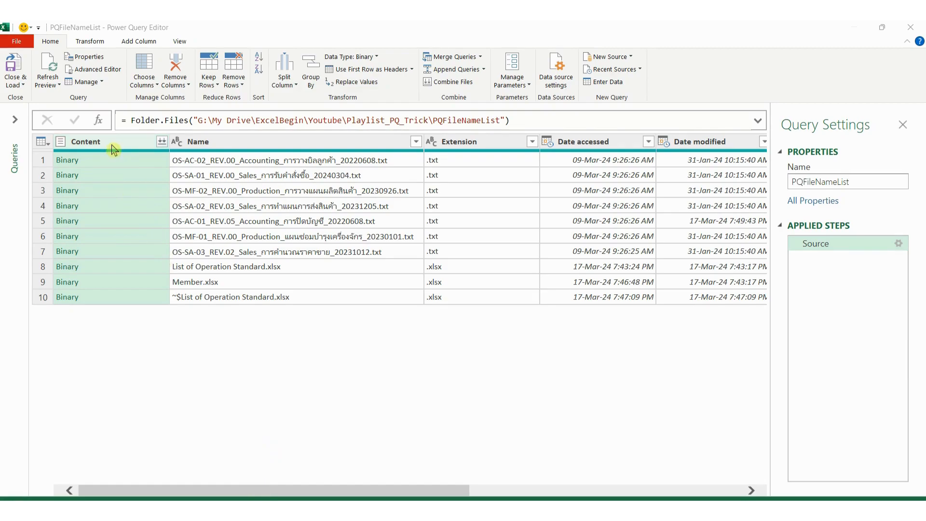
Examine the query's columns from Content to Folder Path, comparing the names and extensions of the document files and the unrelated workbooks
left_click(263, 146)
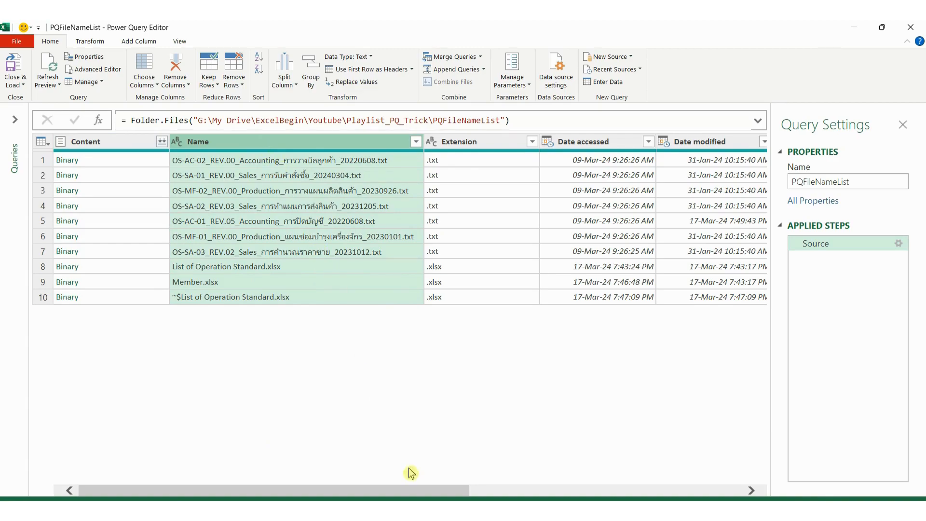
left_click_drag(412, 494, 569, 493)
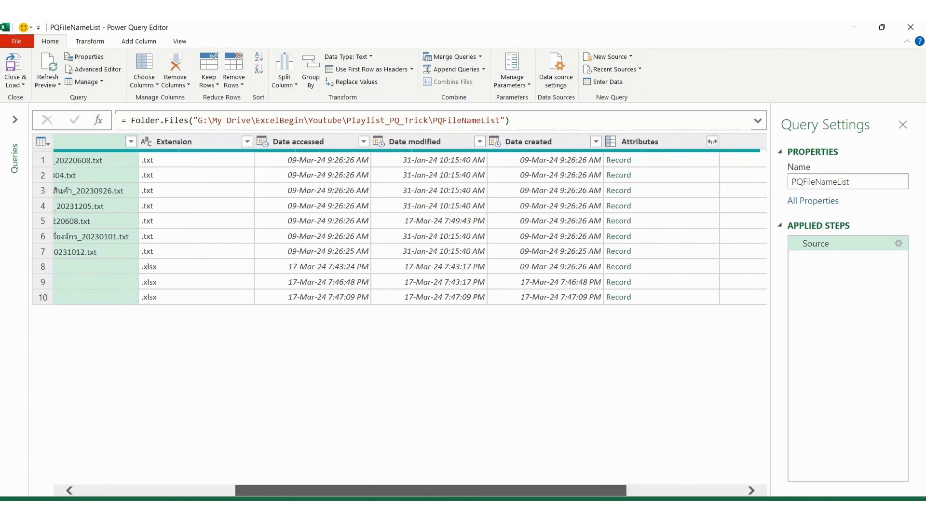
left_click(199, 143)
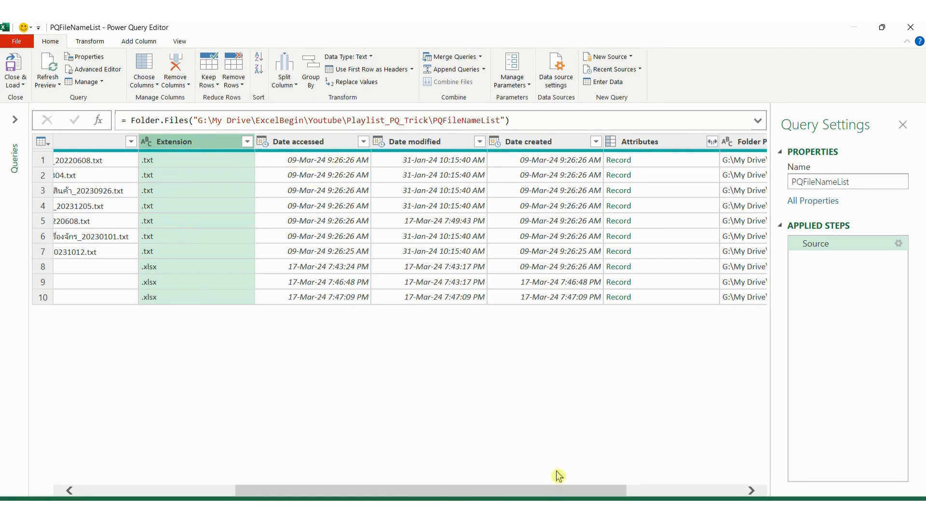
left_click_drag(554, 492, 713, 493)
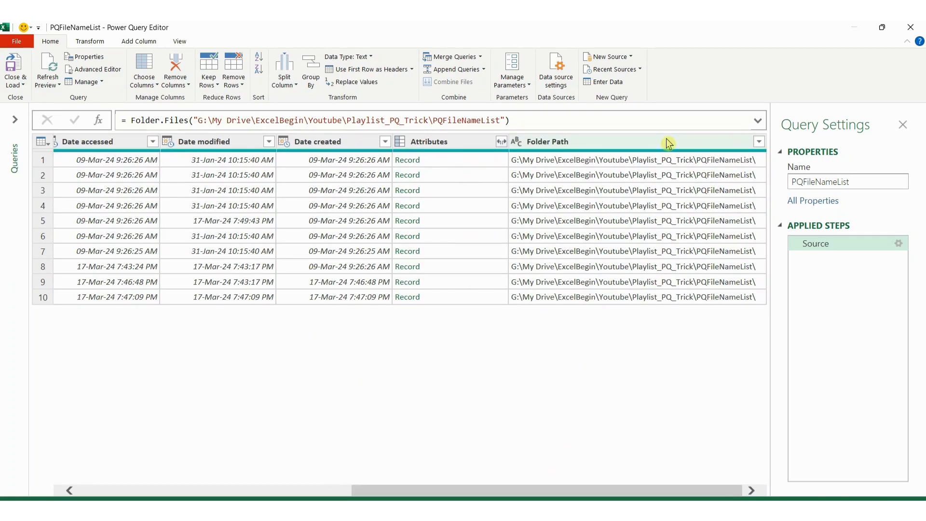
left_click_drag(623, 490, 314, 490)
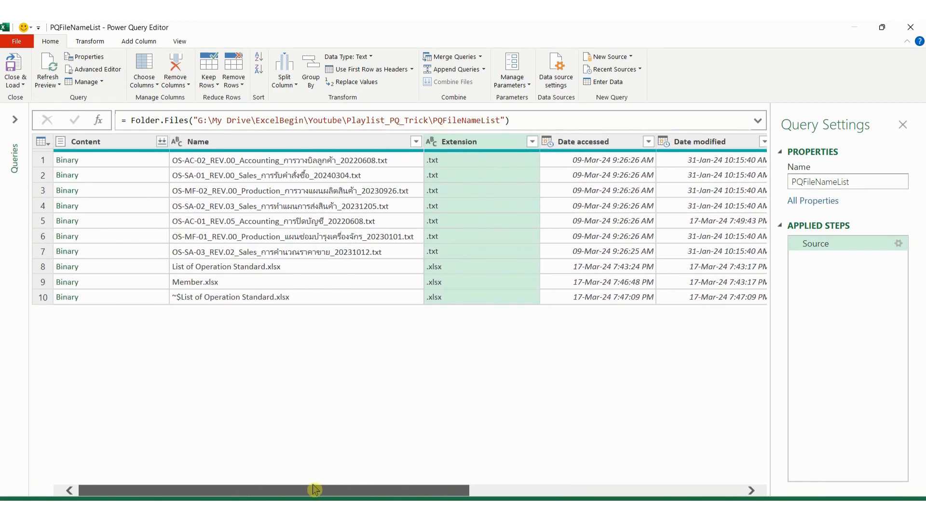
left_click(326, 145)
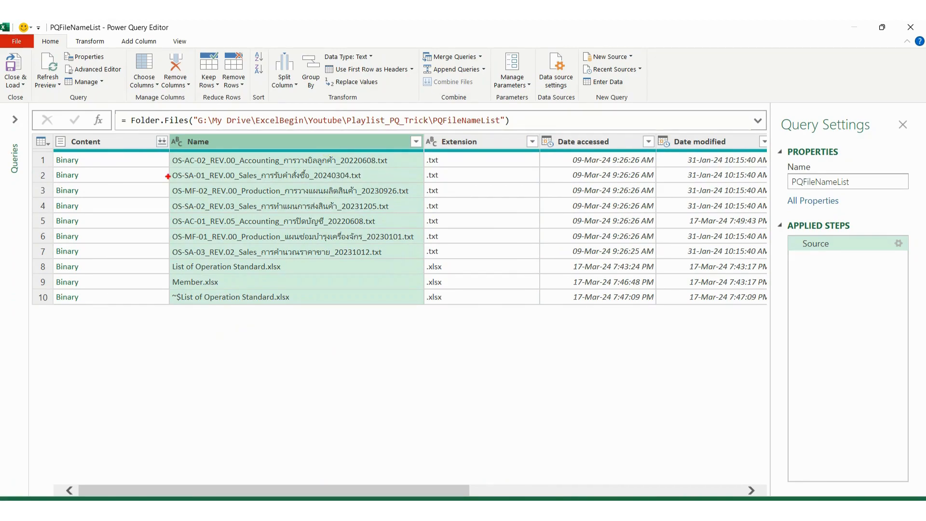
mouse_move(166, 154)
left_mouse_down()
mouse_move(169, 209)
mouse_move(256, 245)
mouse_move(427, 259)
left_mouse_up()
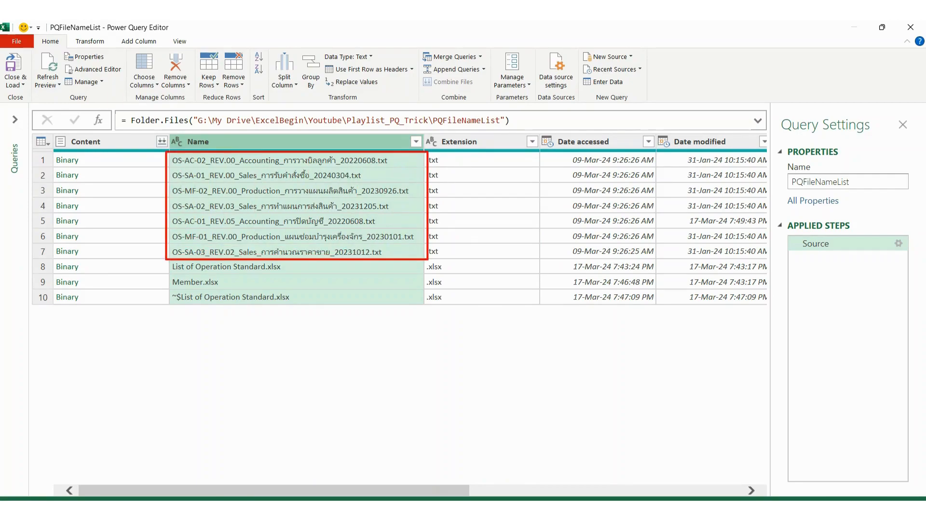
key("Escape")
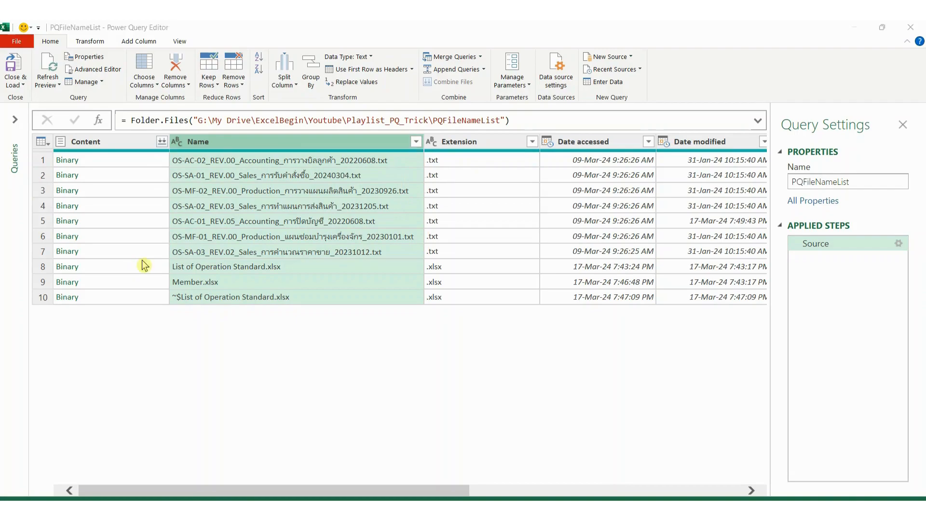
mouse_move(159, 258)
left_mouse_down()
mouse_move(167, 275)
mouse_move(342, 318)
left_mouse_up()
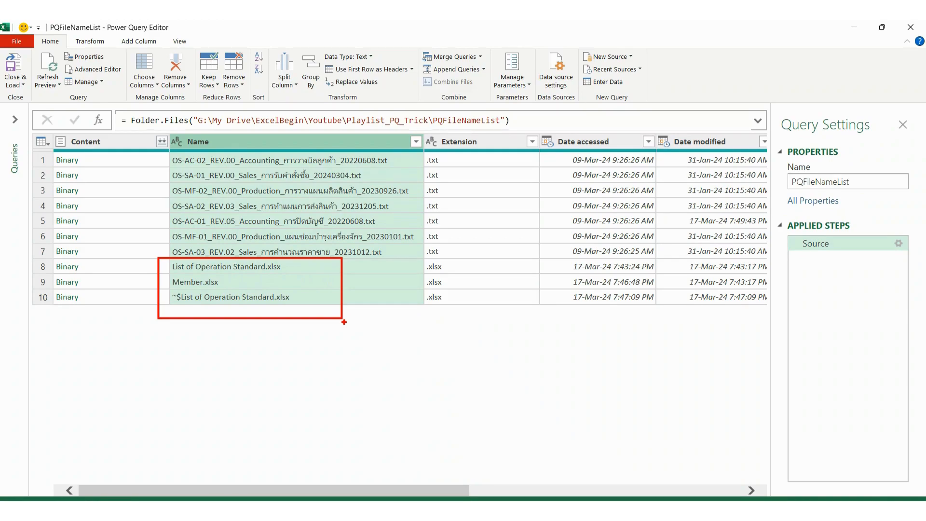
key("Escape")
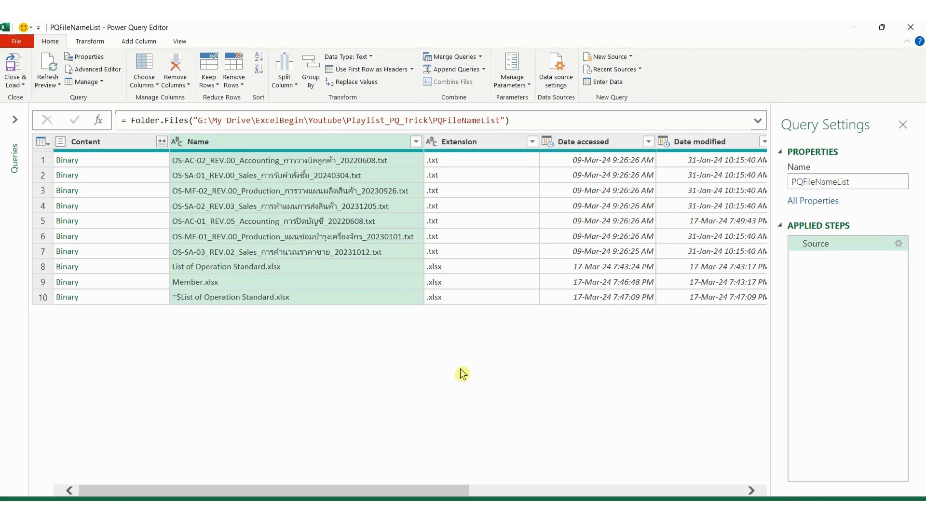
key("ctrl+2")
left_click_drag(421, 258, 468, 310)
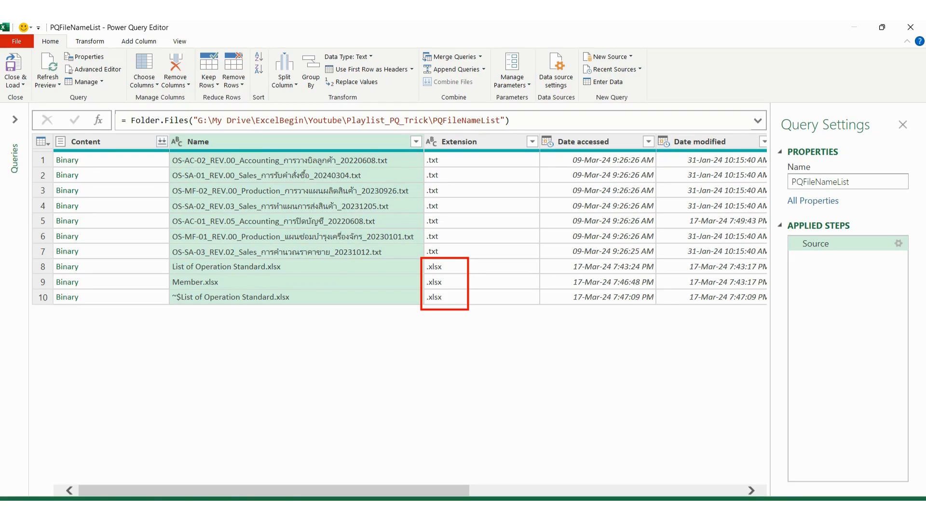
key("Escape")
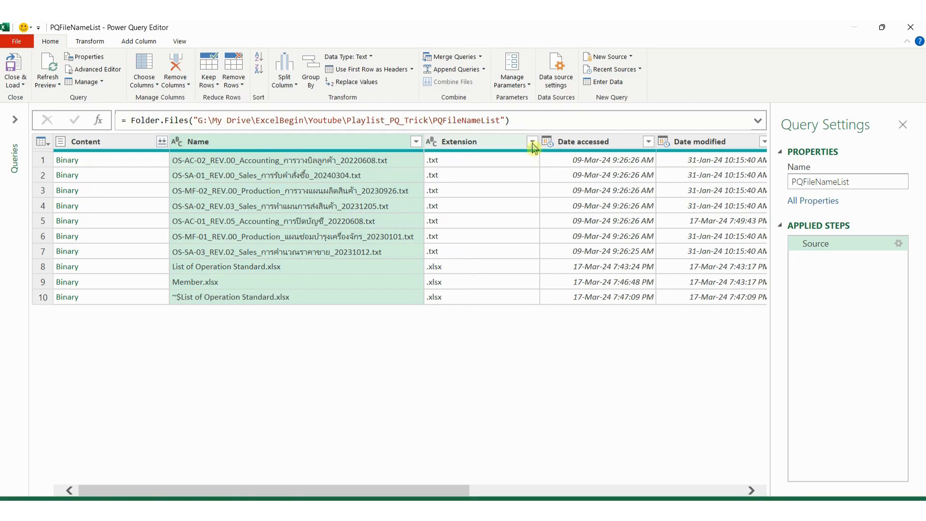
Try filtering the Extension column to keep only .txt files, and delete that filter step from the query
left_click(532, 141)
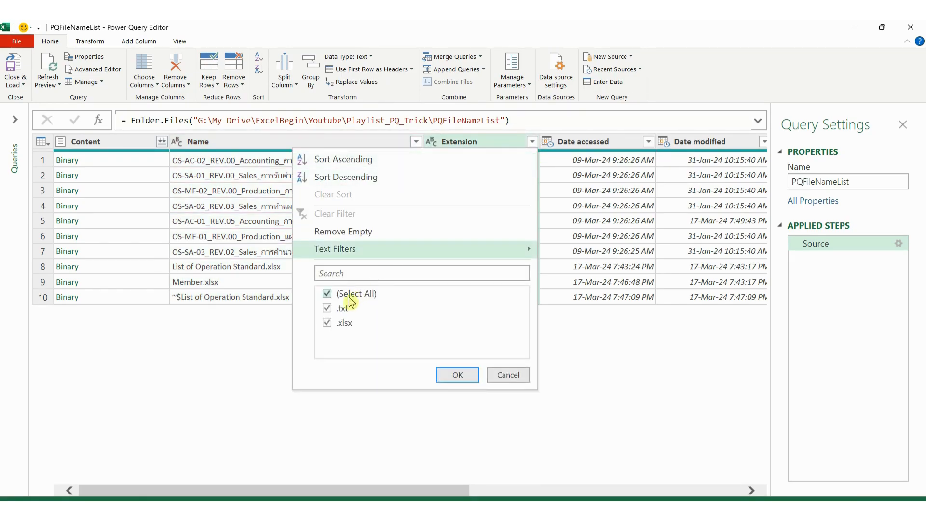
left_click(328, 293)
left_click(331, 310)
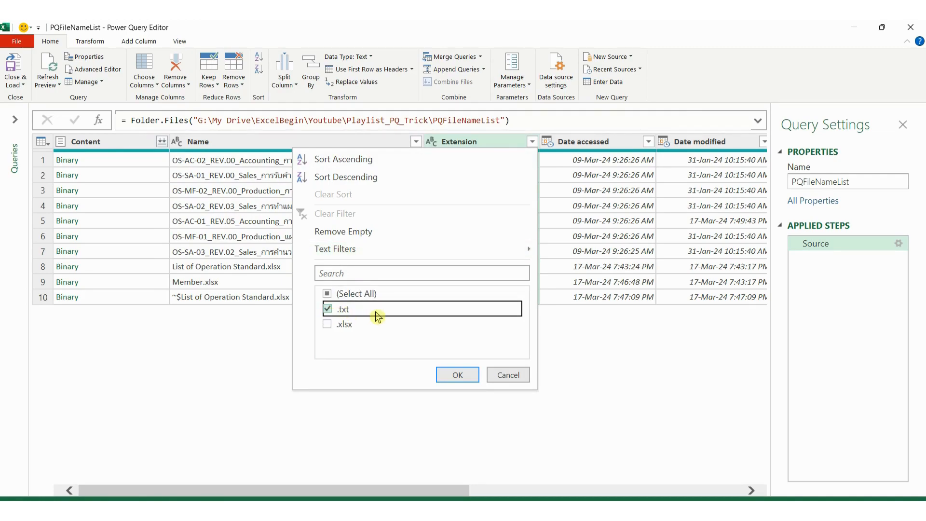
left_click(457, 378)
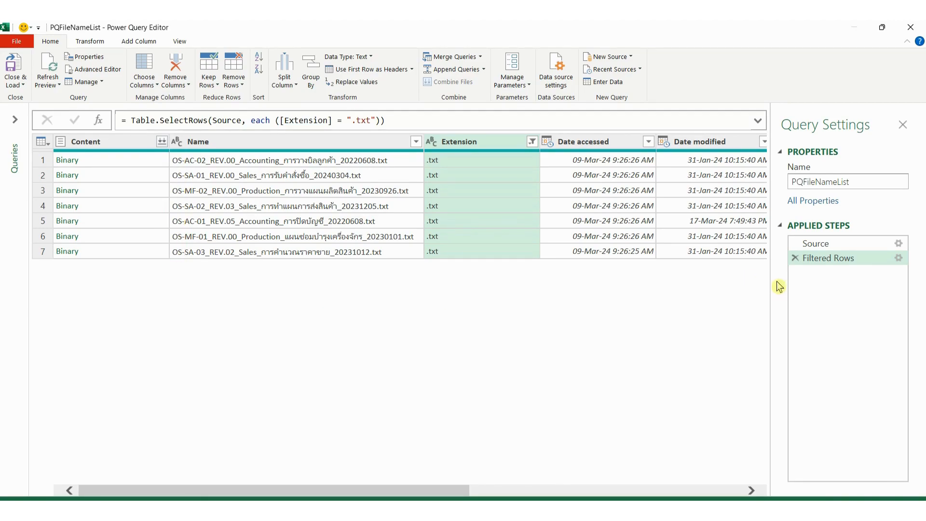
left_click(795, 259)
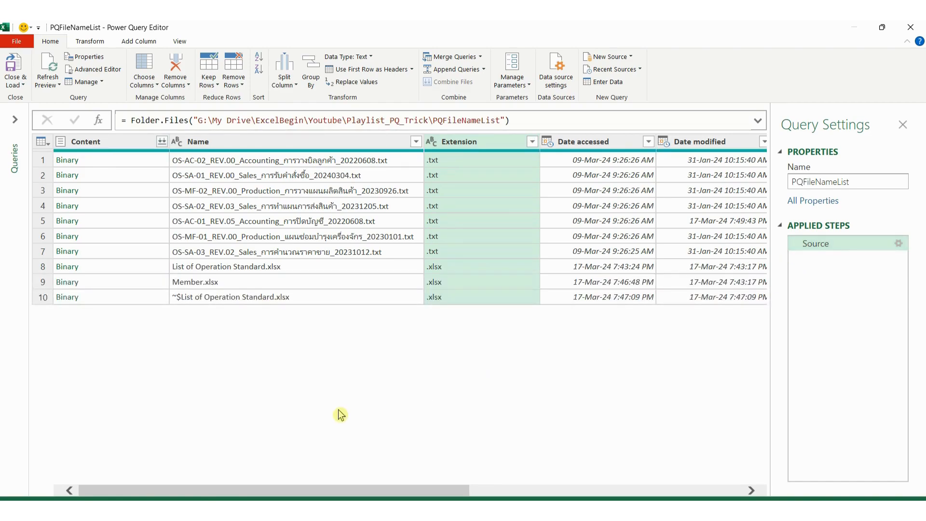
Filter the Name column to keep only the rows whose file name begins with "OS"
left_click(417, 143)
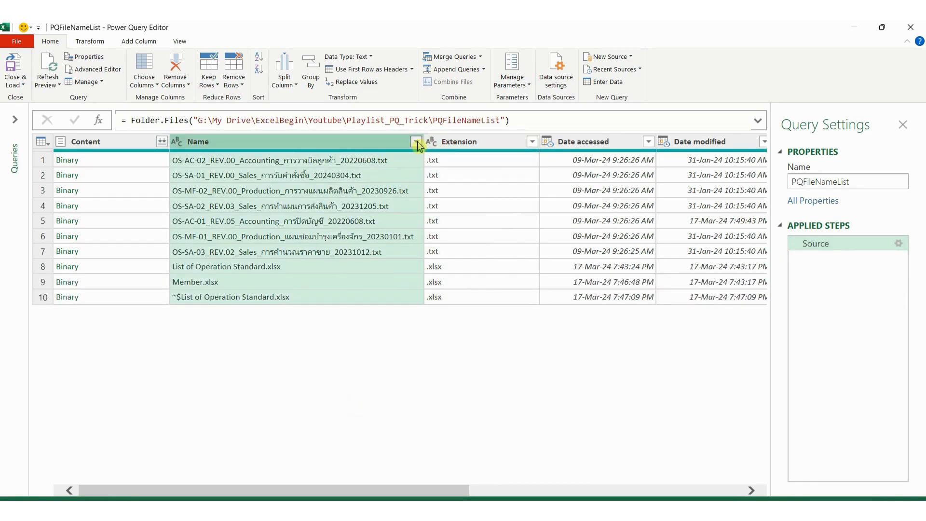
left_click(417, 142)
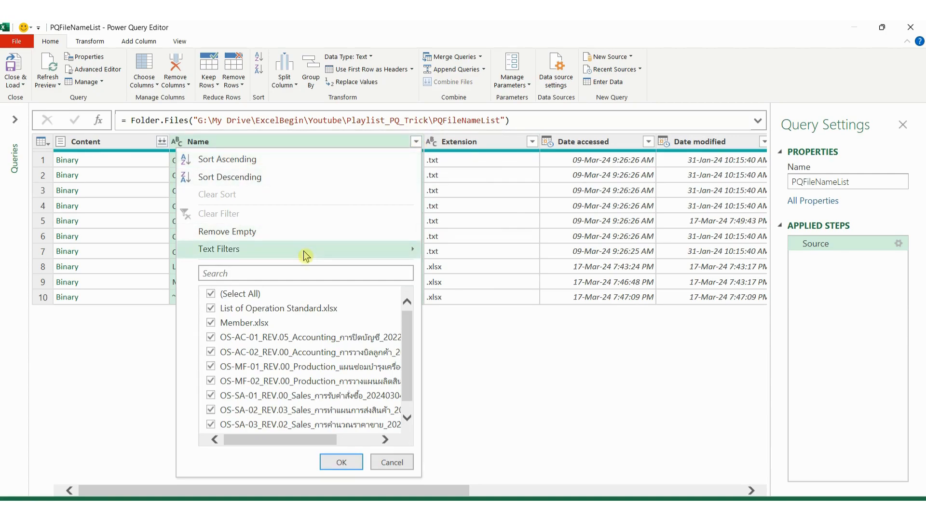
mouse_move(306, 254)
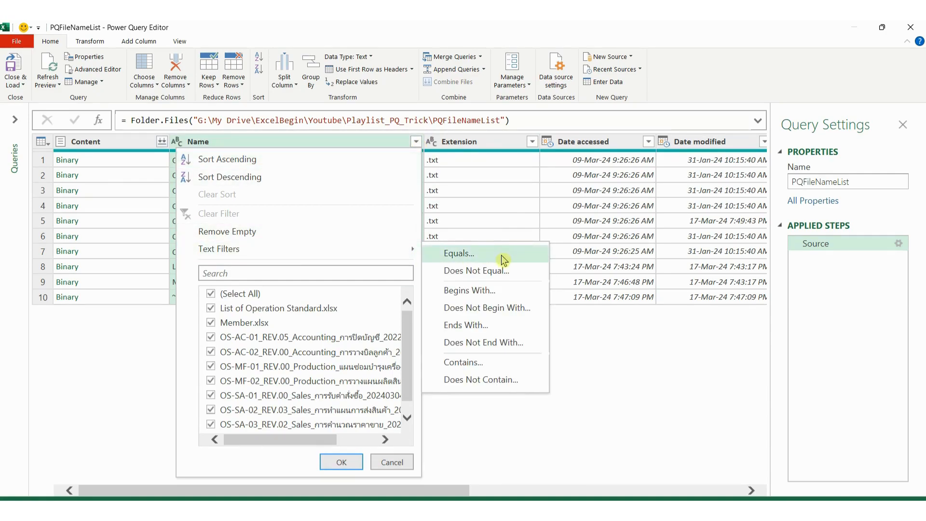
left_click(491, 292)
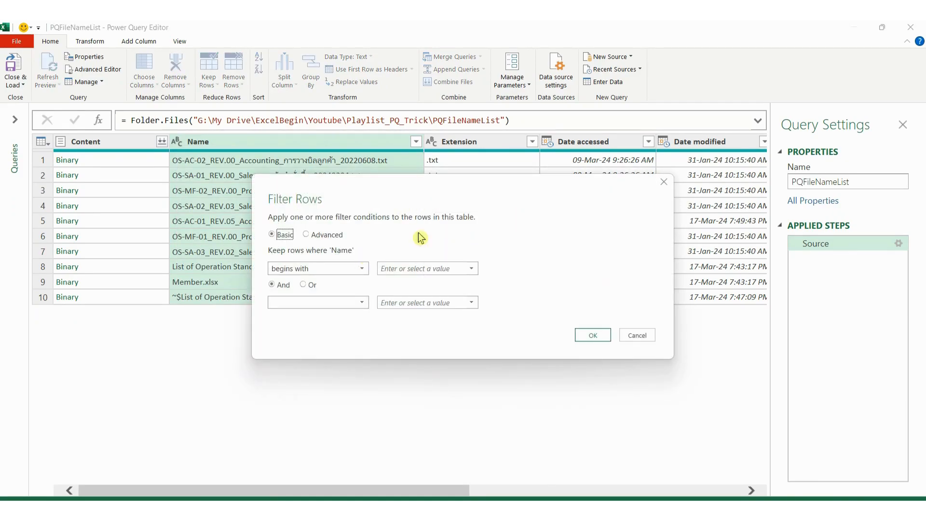
left_click(421, 269)
type("OS")
left_click(593, 335)
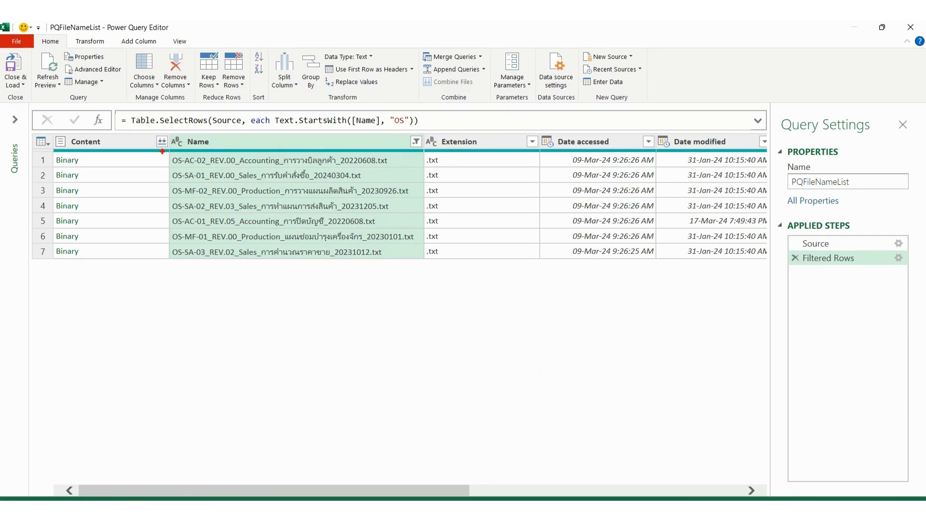
mouse_move(162, 151)
left_mouse_down()
mouse_move(283, 265)
mouse_move(426, 272)
left_mouse_up()
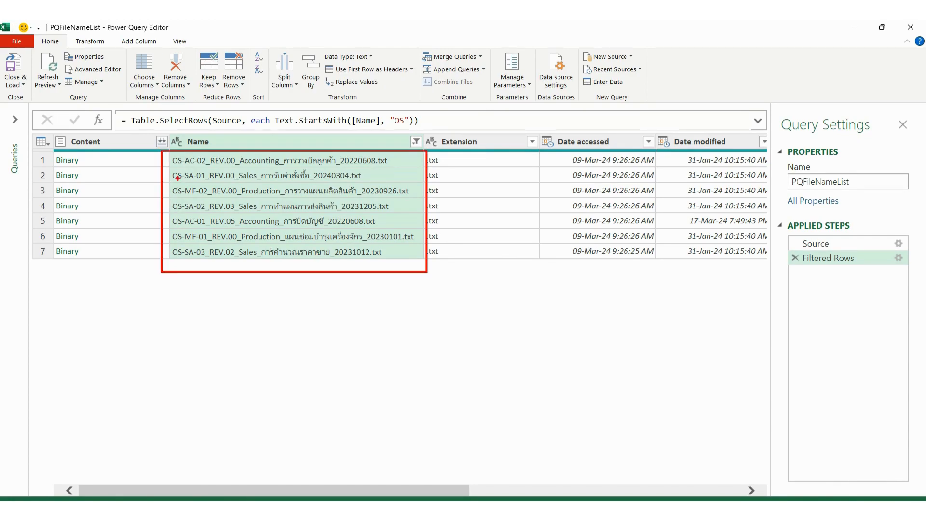
left_click_drag(181, 166, 187, 160)
key("Escape")
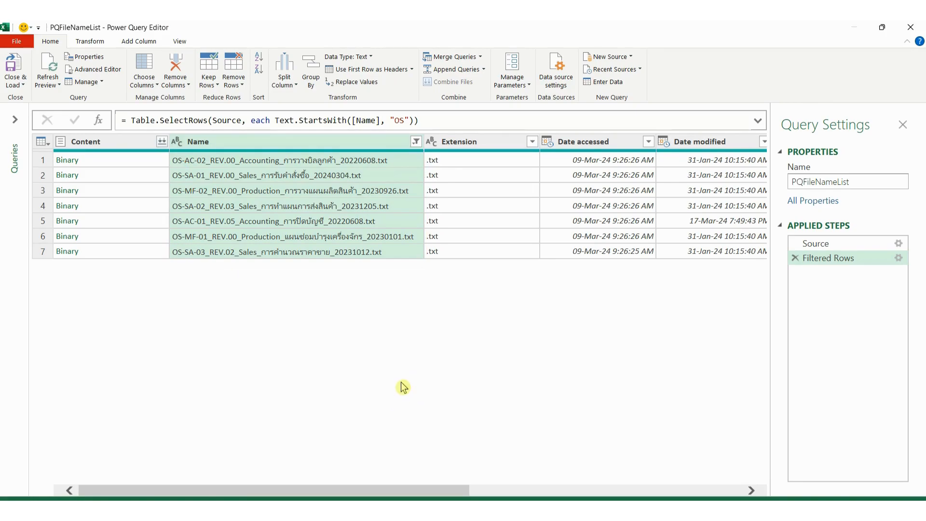
key("ctrl+2")
left_click_drag(355, 182, 368, 181)
key("Escape")
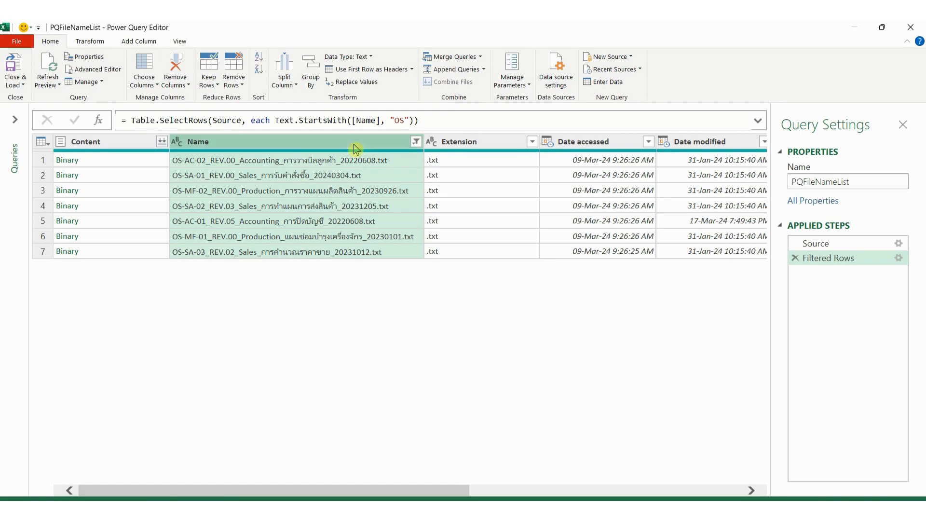
Extract the text before the delimiter ".txt" in the Name column to strip the file extension
left_click(96, 41)
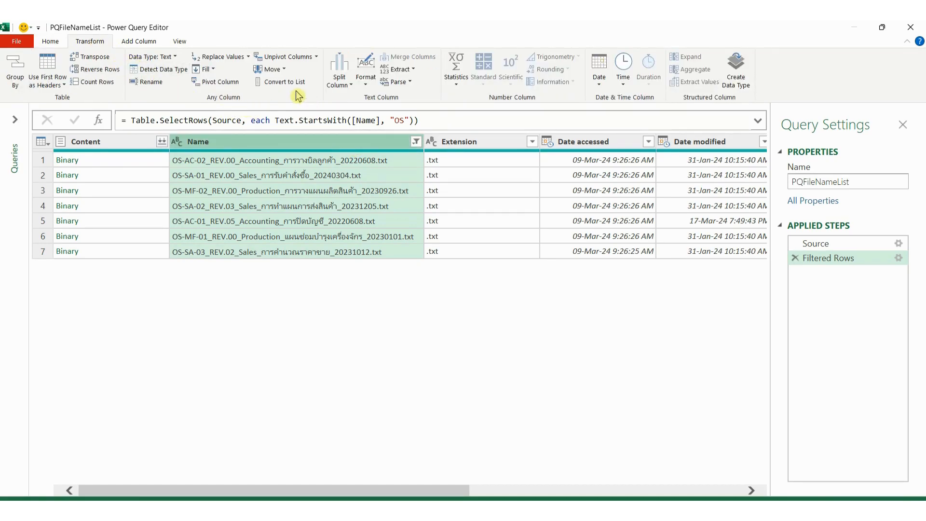
left_click(400, 69)
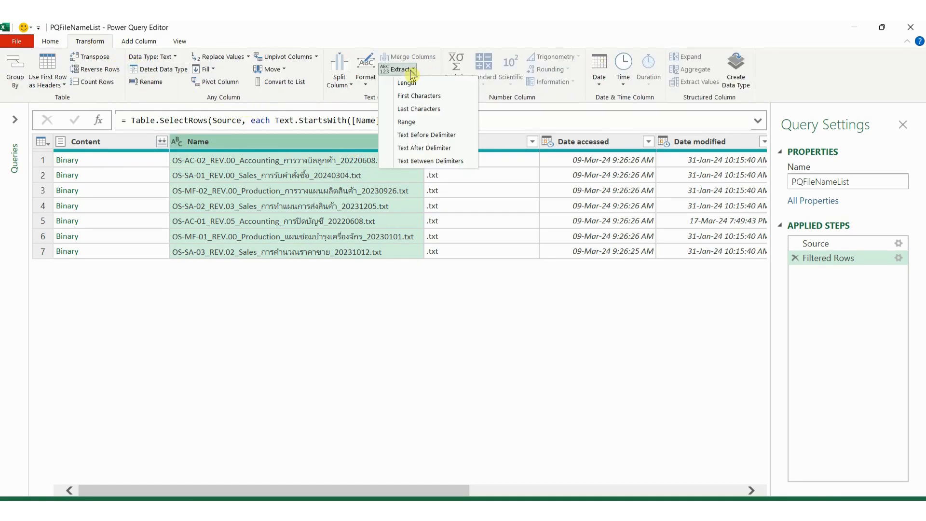
left_click(424, 136)
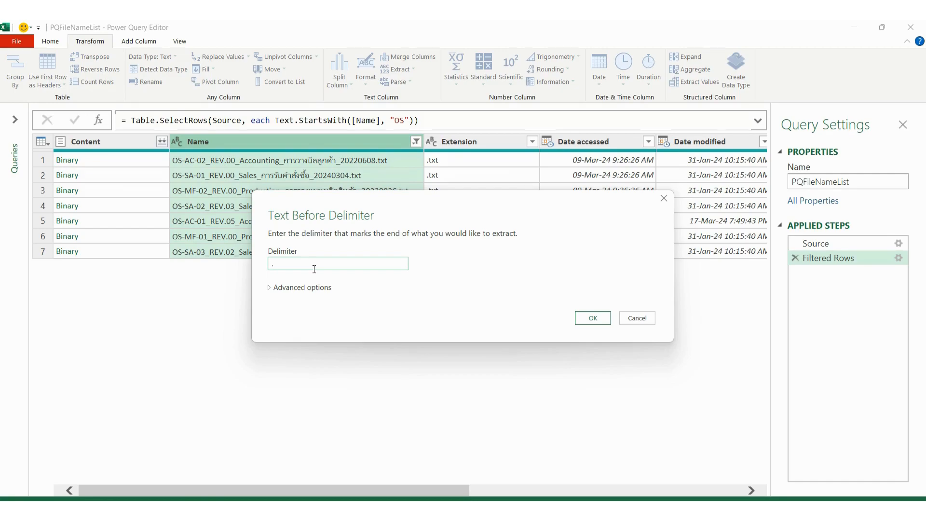
type(".txt")
left_click(591, 317)
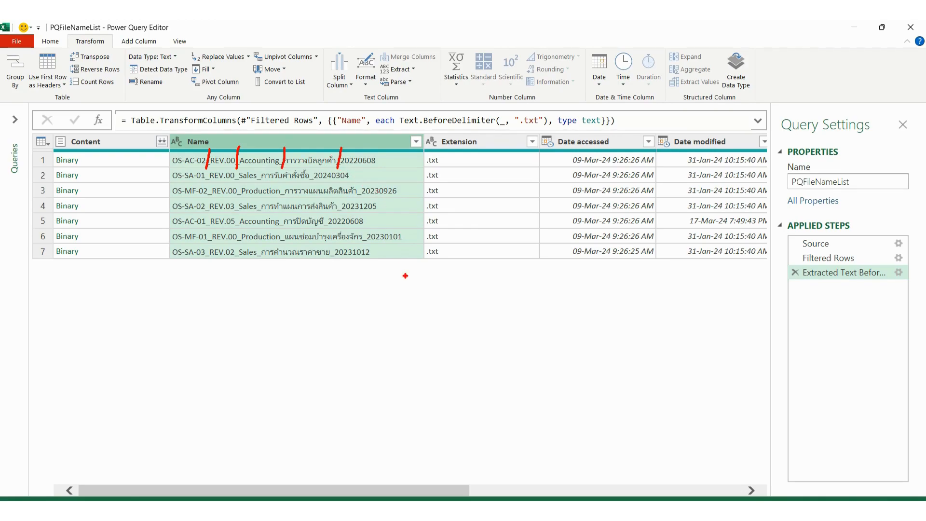
key("Escape")
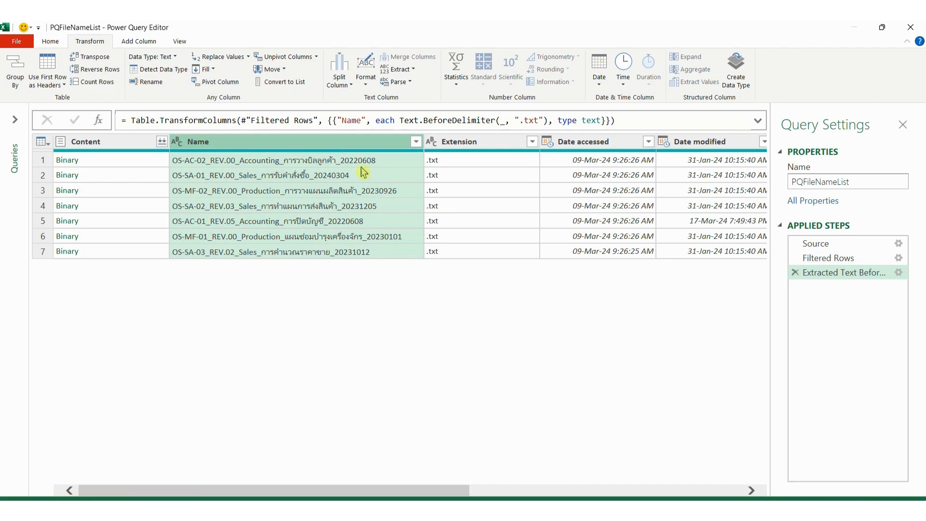
Split the Name column by the custom delimiter "_" at each occurrence of the delimiter
left_click(345, 87)
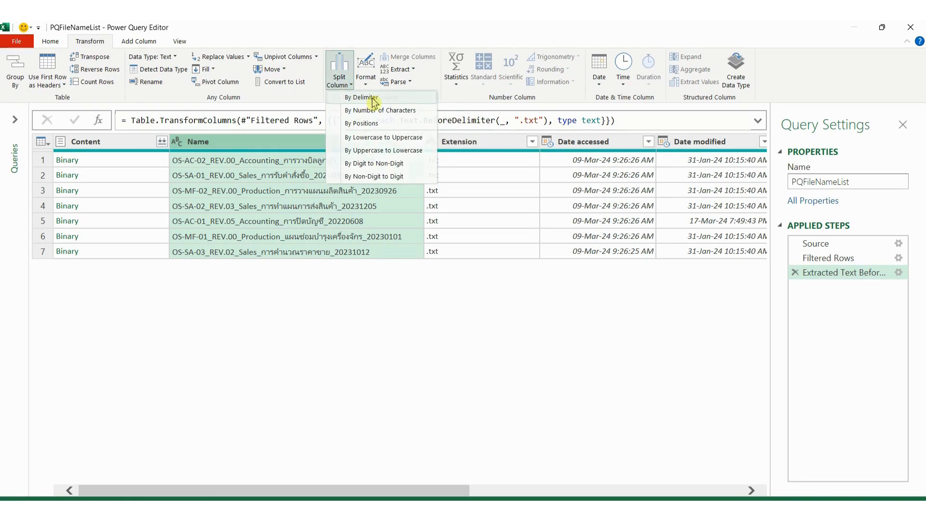
left_click(372, 98)
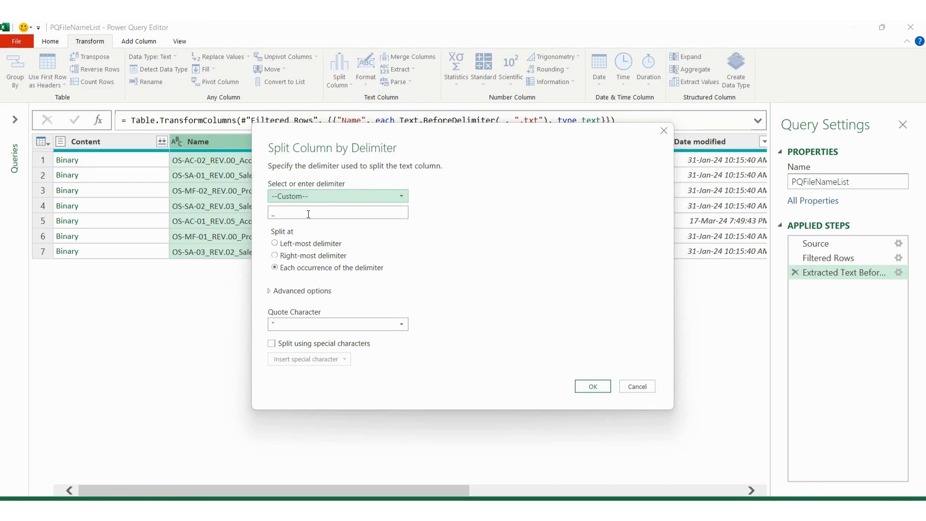
double_click(300, 212)
left_click(487, 225)
key("ctrl+2")
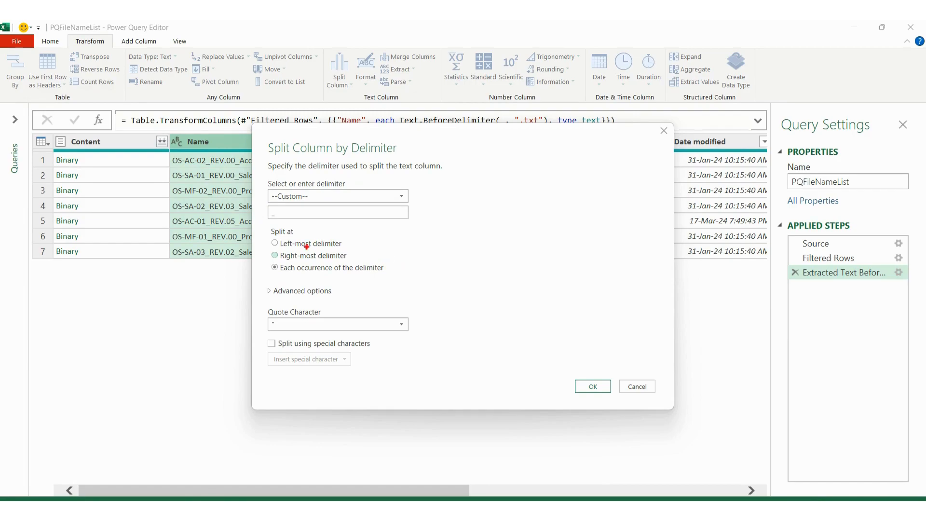
mouse_move(264, 260)
left_mouse_down()
mouse_move(338, 281)
mouse_move(406, 279)
left_mouse_up()
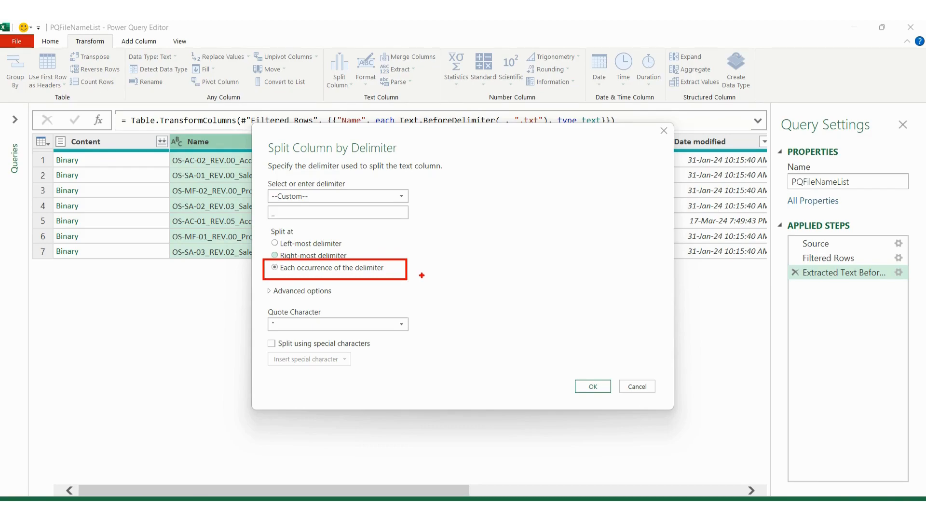
left_click(594, 386)
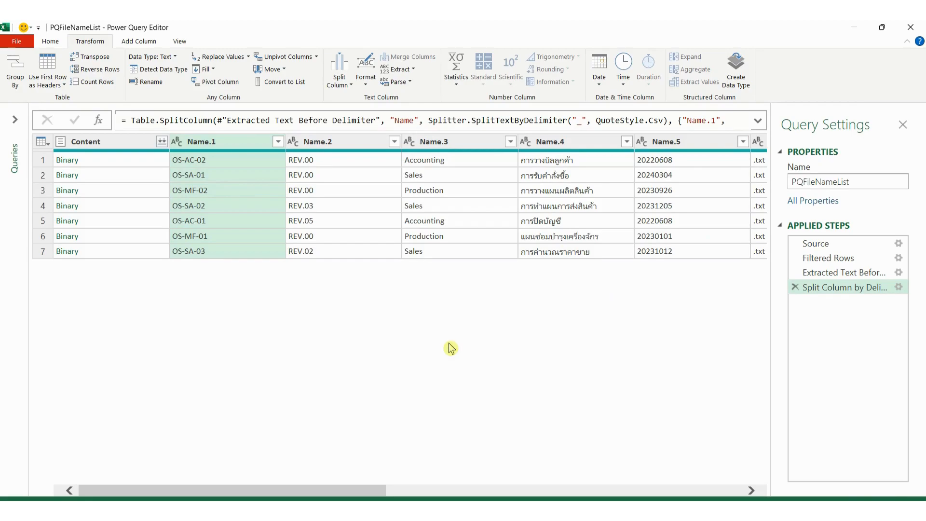
Expand the split step's formula and replace the column name "Name.1" in it with "Document Code"
left_click(759, 121)
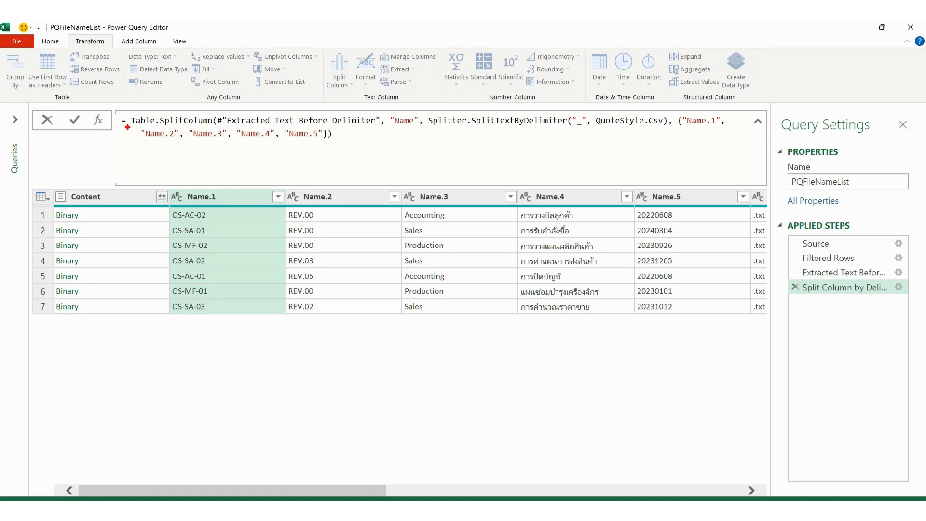
mouse_move(127, 124)
left_mouse_down()
mouse_move(211, 148)
mouse_move(335, 152)
left_mouse_up()
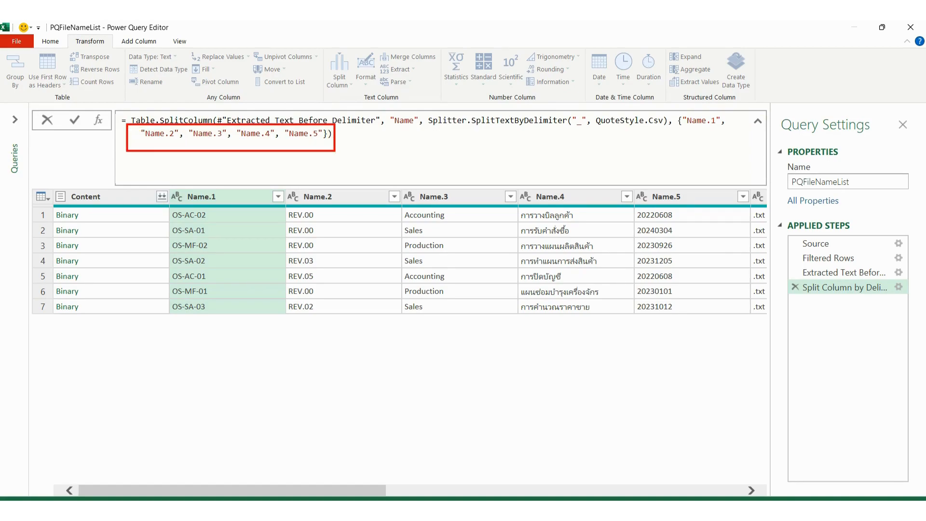
left_click_drag(675, 110, 731, 128)
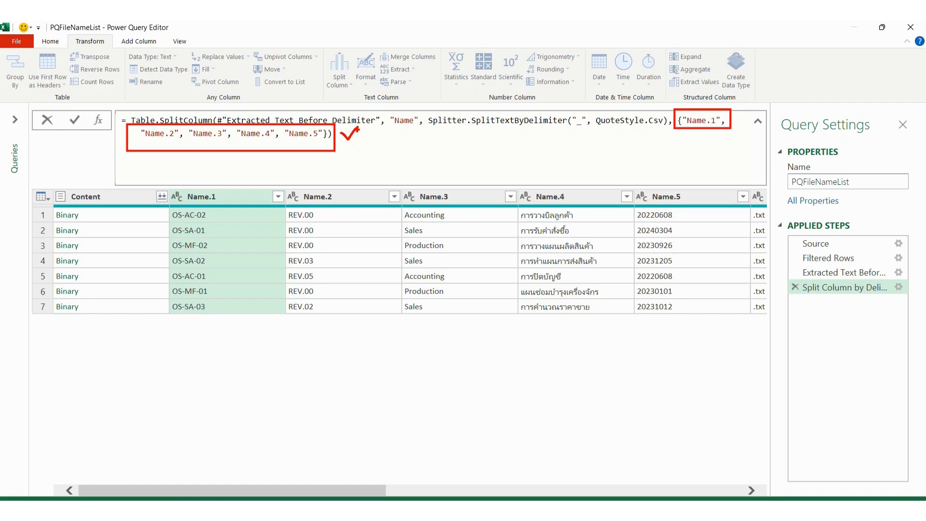
key("Escape")
left_click(217, 198)
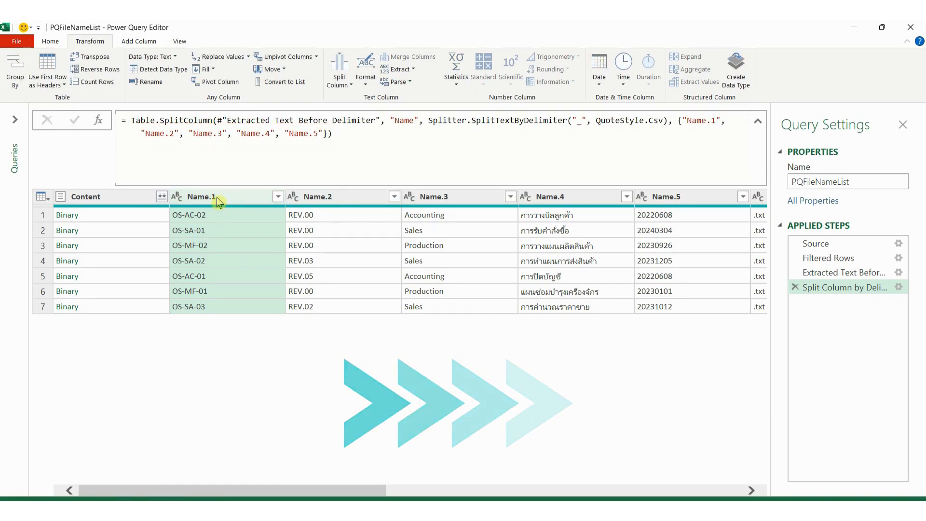
left_click(690, 121)
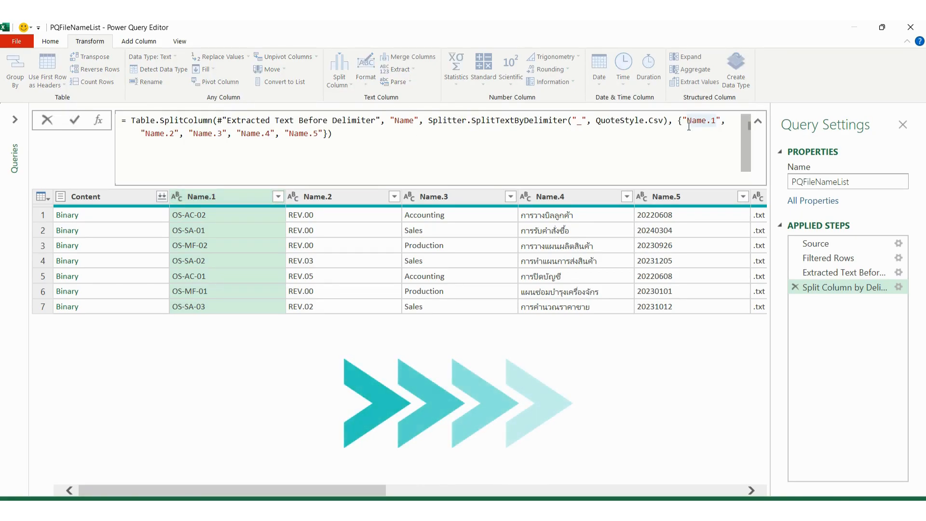
type("Document Code")
key("Delete")
key("Delete")
key("Delete")
key("Delete")
key("Delete")
key("Delete")
Replace the column name "Name.2" in the split step's formula with "Revision"
key("Right")
key("Right")
key("Right")
key("Right")
type("Revision")
key("Delete")
key("Delete")
key("Delete")
key("Delete")
key("Delete")
key("Delete")
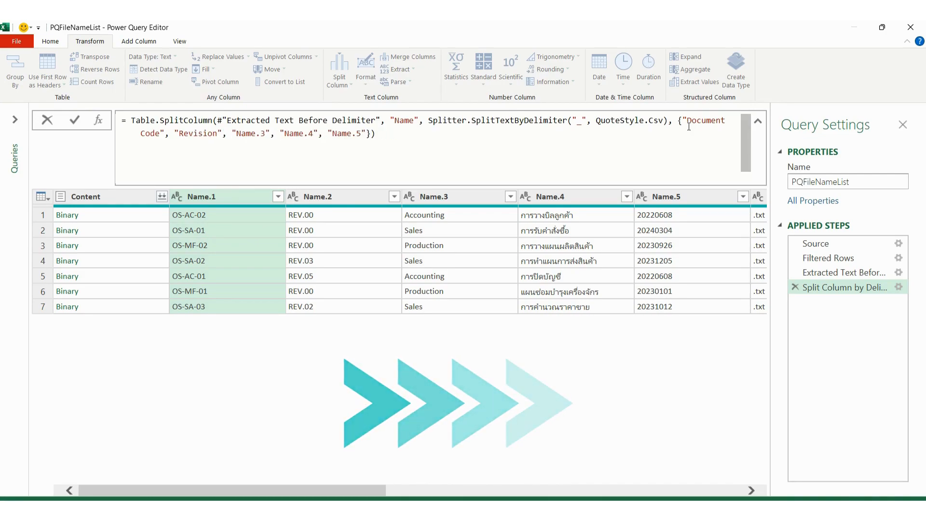
Replace the column name "Name.3" in the split step's formula with "Department"
type("Department")
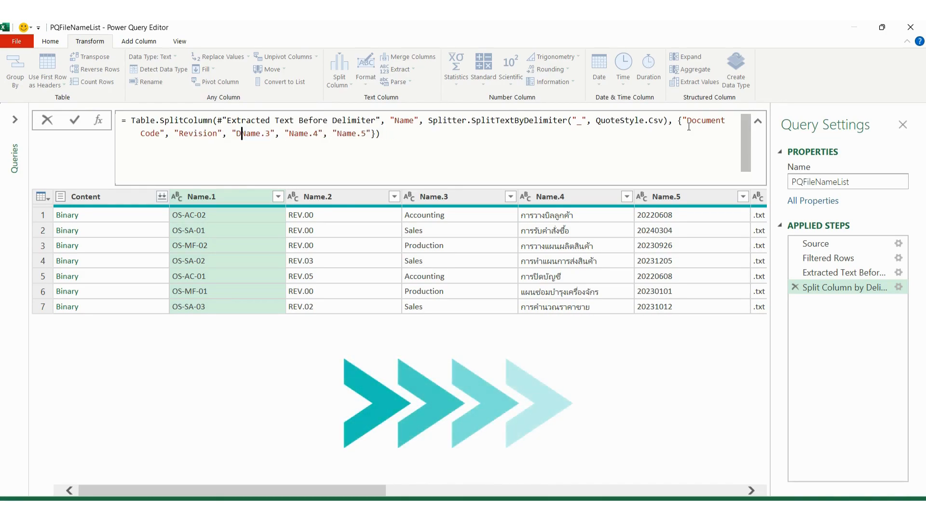
key("Delete")
key("Delete")
key("Delete")
key("Delete")
key("Delete")
key("Delete")
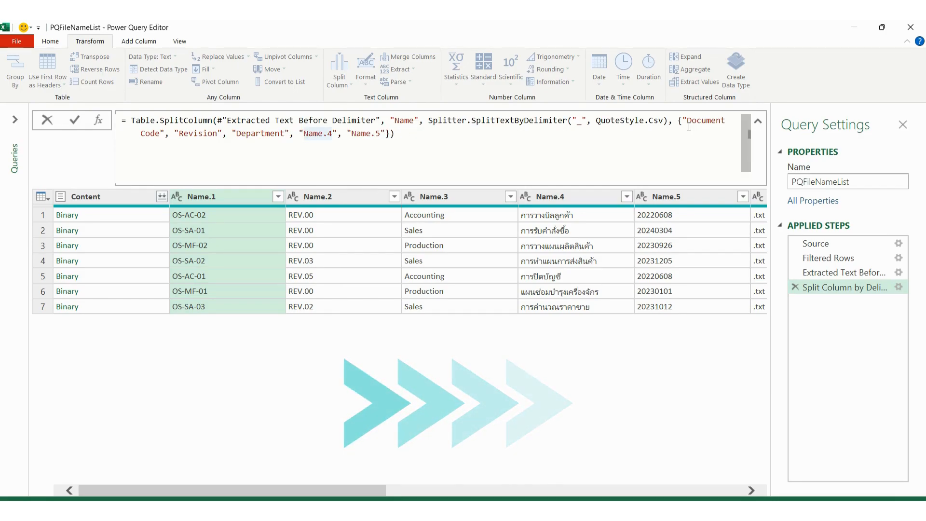
Replace the column name "Name.4" in the split step's formula with "Description"
type("Description")
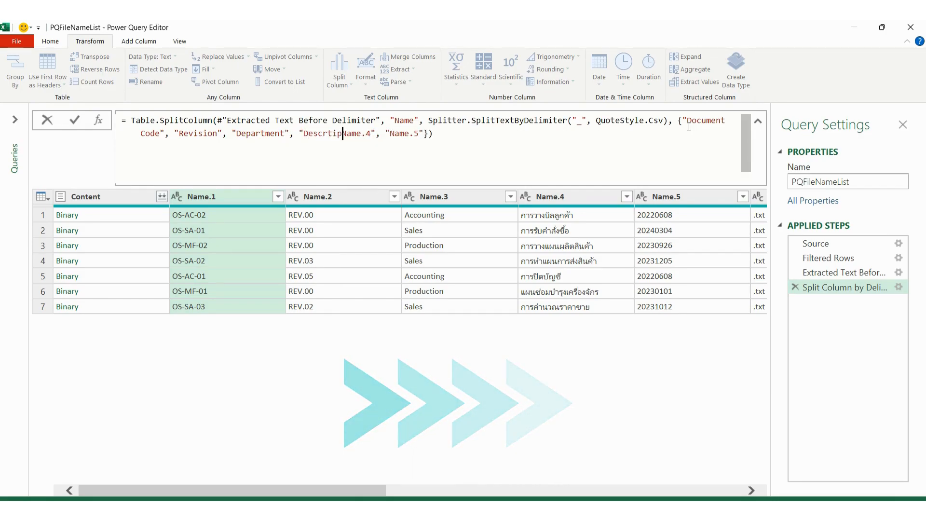
key("BackSpace")
key("BackSpace")
key("BackSpace")
key("BackSpace")
key("BackSpace")
key("BackSpace")
key("BackSpace")
type("ription")
key("Delete")
key("Delete")
key("Delete")
key("Delete")
key("Delete")
key("Delete")
Replace the column name "Name.5" with "Date" and apply the edited split formula
key("Right")
key("Right")
key("Right")
key("Right")
type("Date")
key("Delete")
key("Delete")
key("Delete")
key("Delete")
key("Delete")
key("Delete")
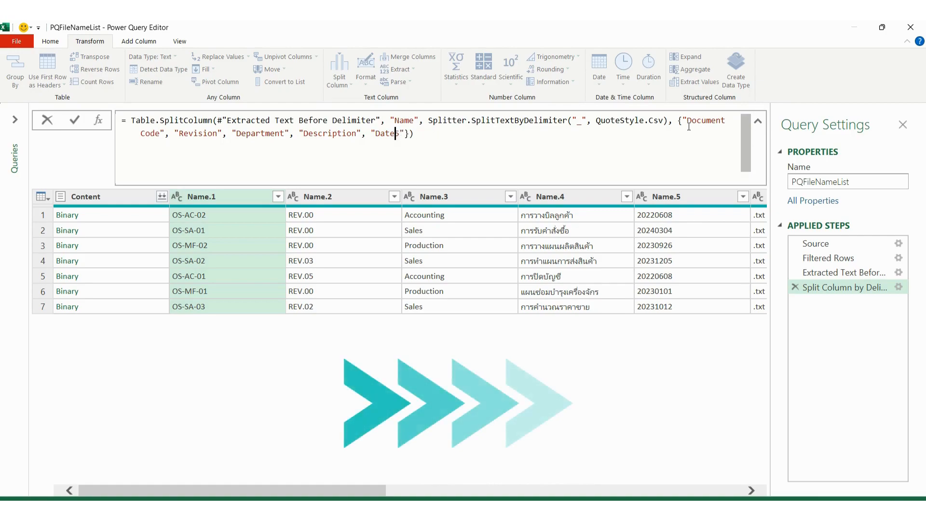
key("Return")
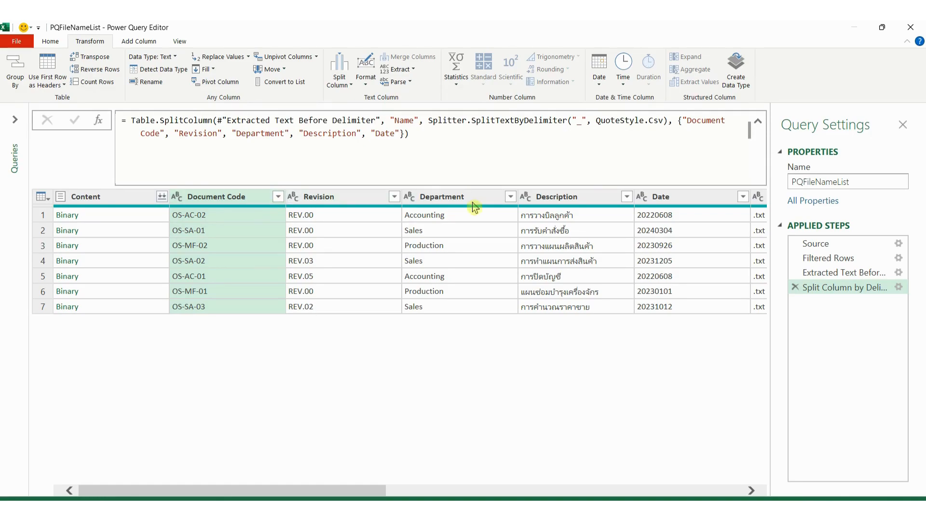
left_click(684, 202, "shift")
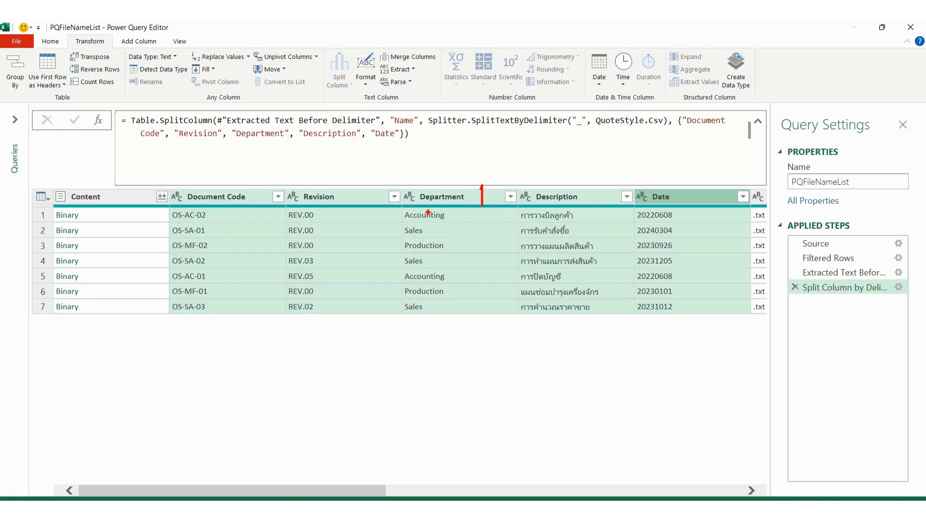
left_click_drag(255, 191, 266, 202)
left_click_drag(597, 189, 597, 209)
mouse_move(357, 203)
left_mouse_down()
mouse_move(358, 186)
mouse_move(363, 193)
left_mouse_up()
mouse_move(689, 185)
left_mouse_down()
mouse_move(690, 203)
mouse_move(679, 204)
mouse_move(698, 185)
left_mouse_up()
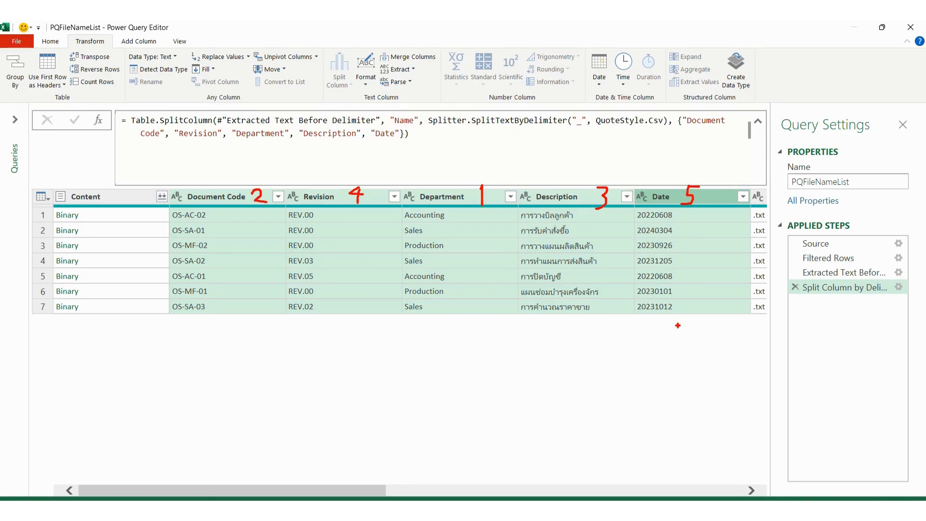
key("Escape")
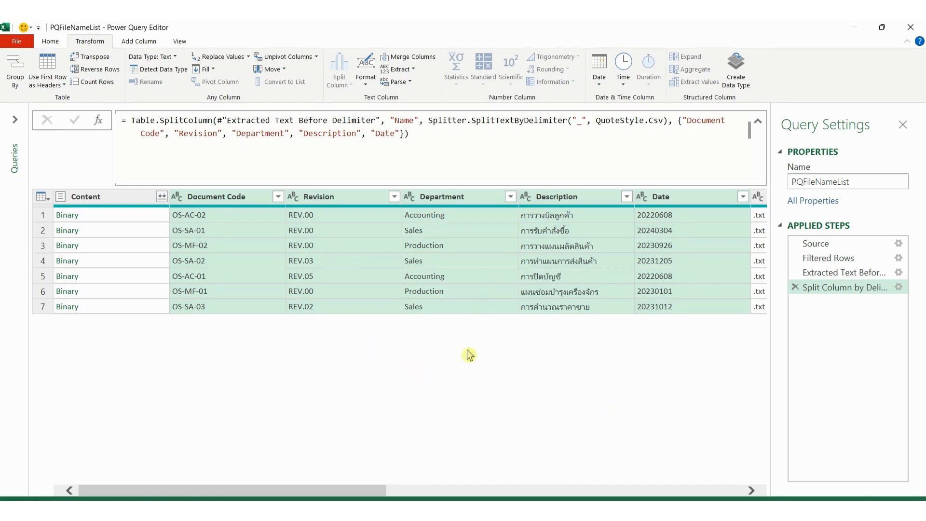
Select the columns in the order Department, Document Code, Description, Revision, Date, and remove all other columns
left_click(453, 198)
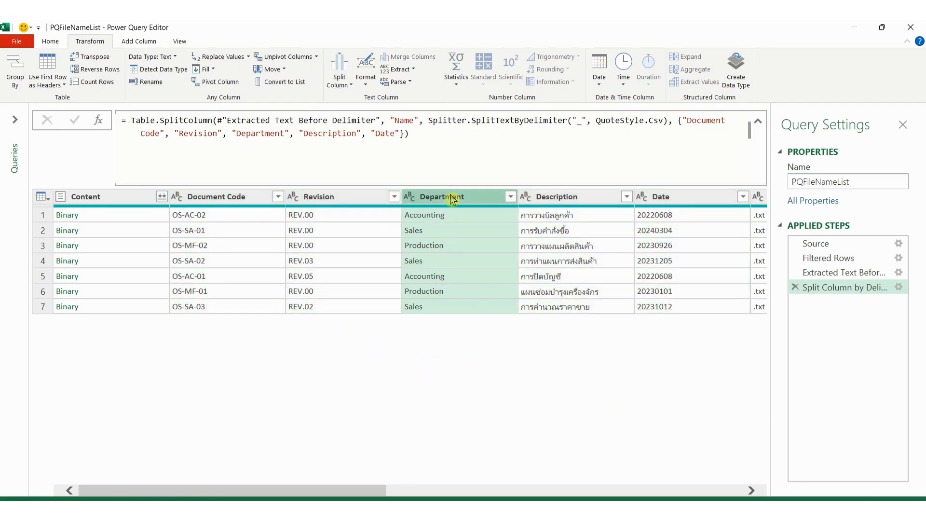
left_click(236, 196, "ctrl")
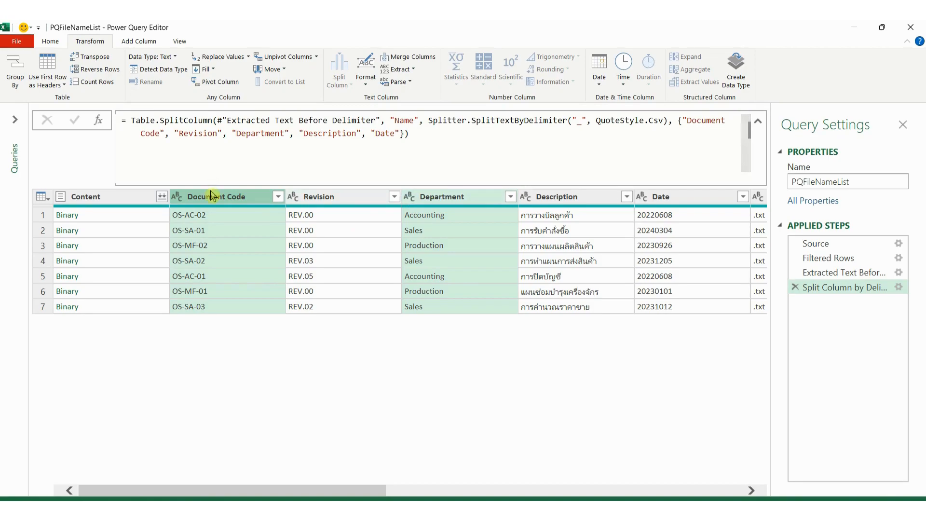
left_click(577, 196, "ctrl")
left_click(355, 198, "ctrl")
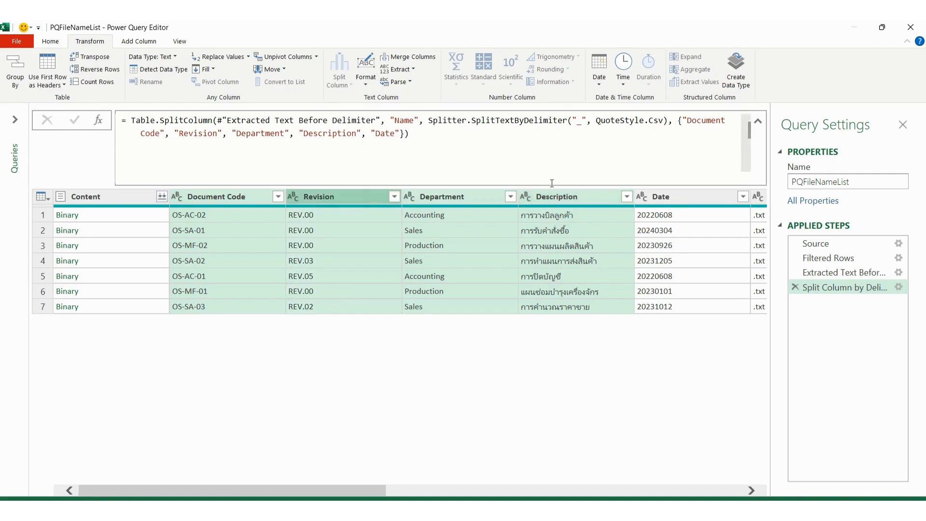
left_click(682, 201, "ctrl")
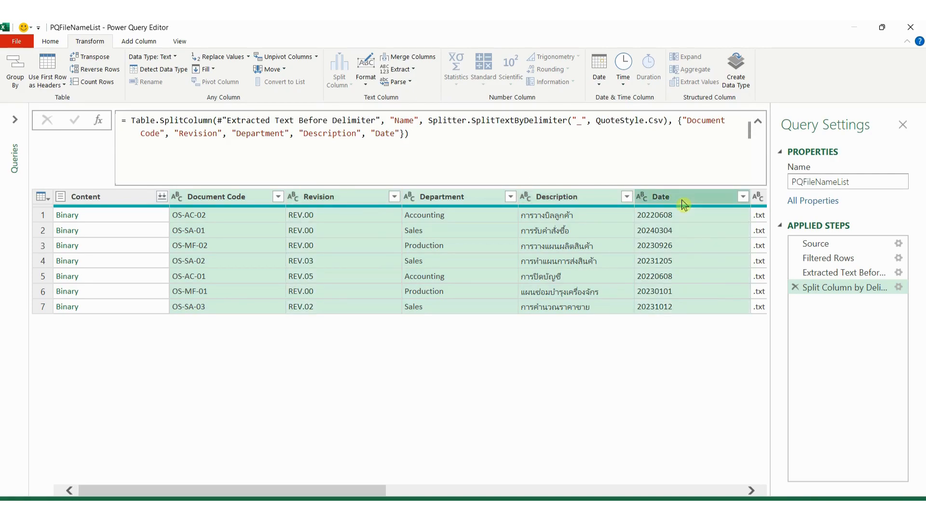
right_click(684, 205)
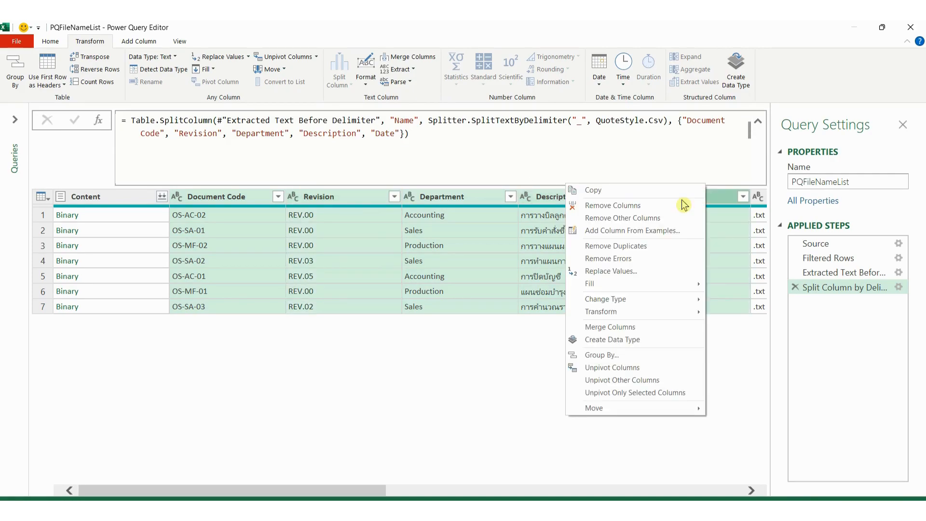
left_click(637, 218)
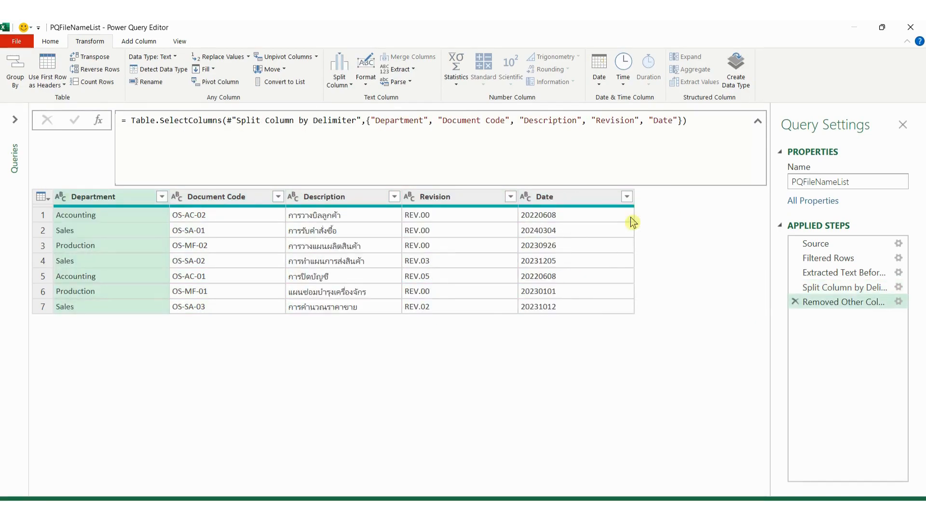
key("ctrl+2")
mouse_move(53, 181)
left_mouse_down()
mouse_move(240, 203)
mouse_move(580, 204)
left_mouse_up()
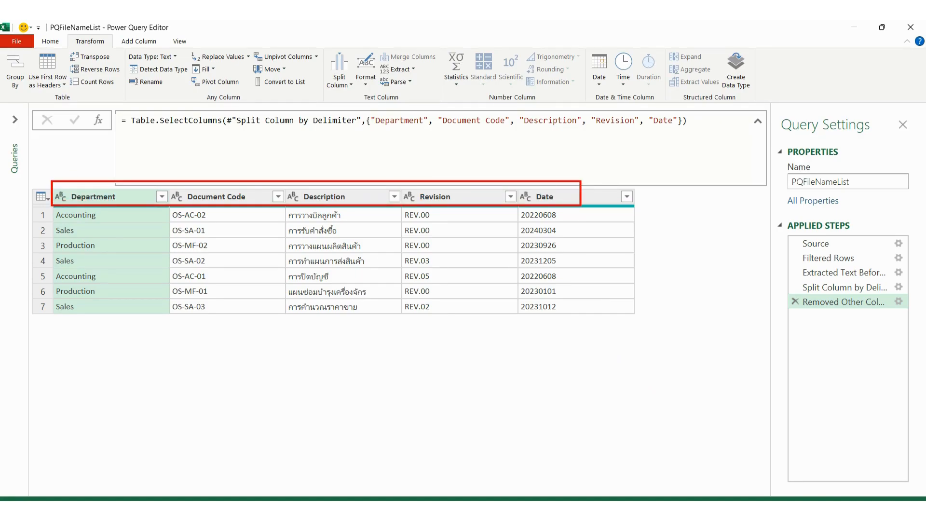
key("Escape")
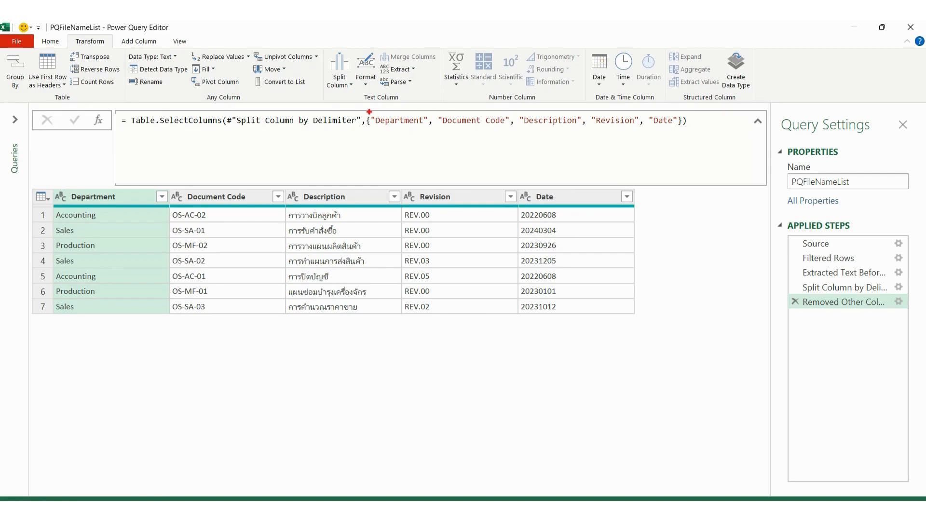
mouse_move(362, 107)
left_mouse_down()
mouse_move(443, 134)
mouse_move(711, 137)
left_mouse_up()
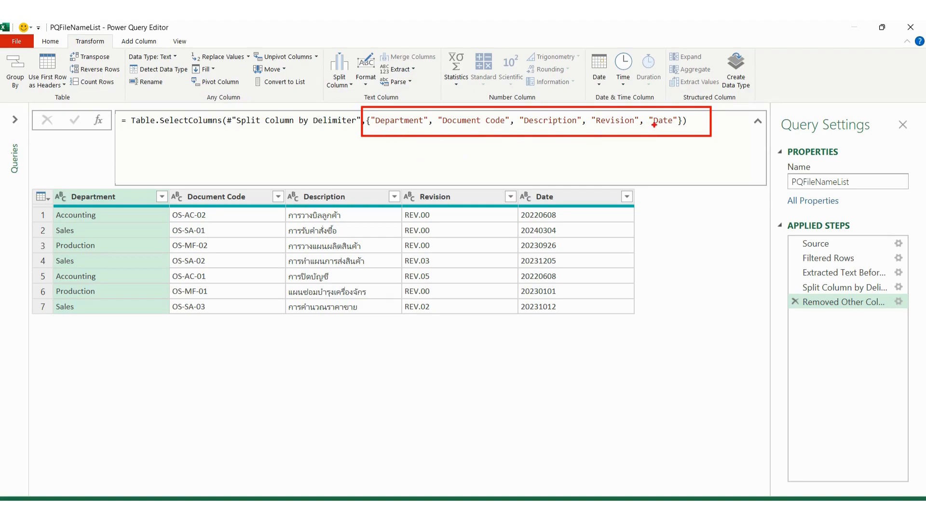
left_click_drag(659, 131, 379, 150)
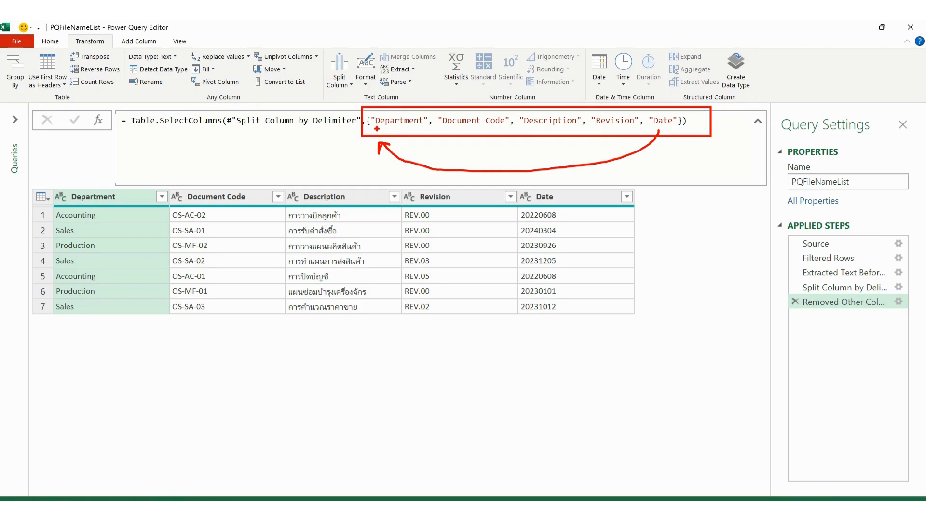
key("Escape")
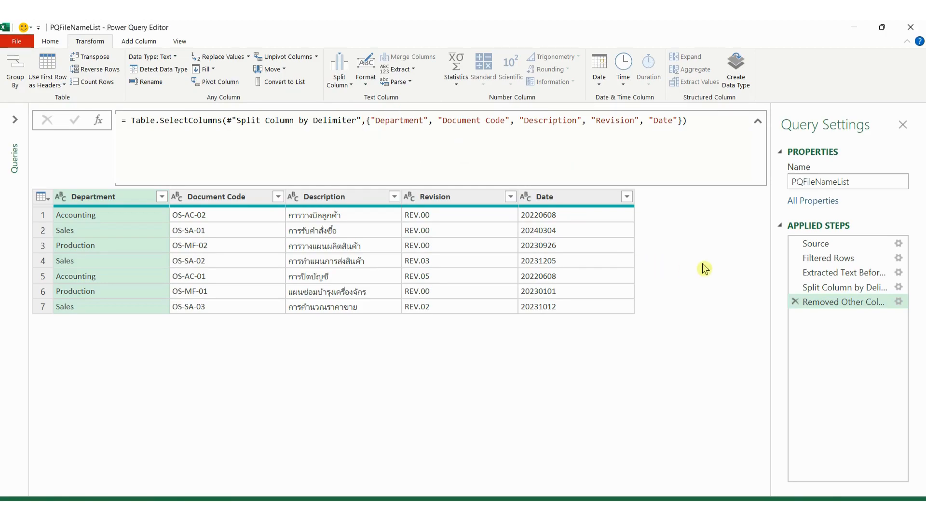
Change the Date column's data type to Date and close and load the query back to the workbook
left_click(529, 202)
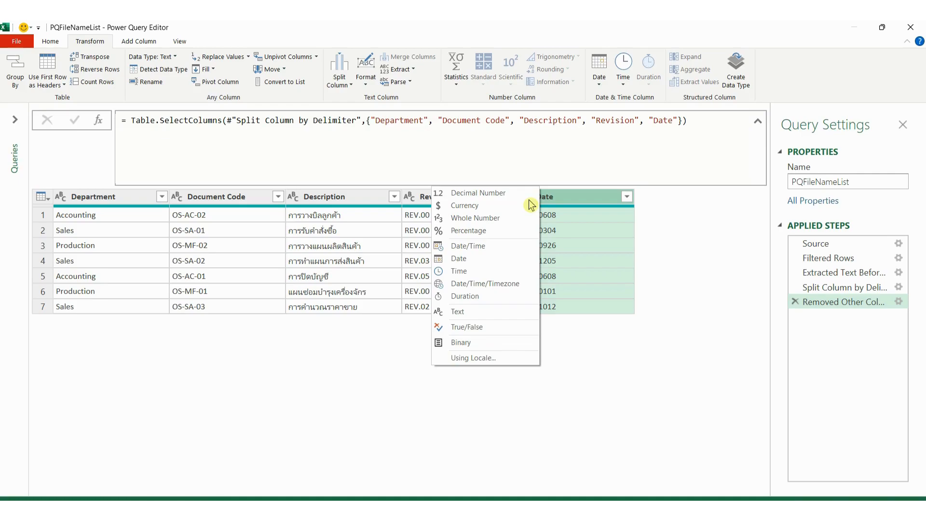
left_click(478, 265)
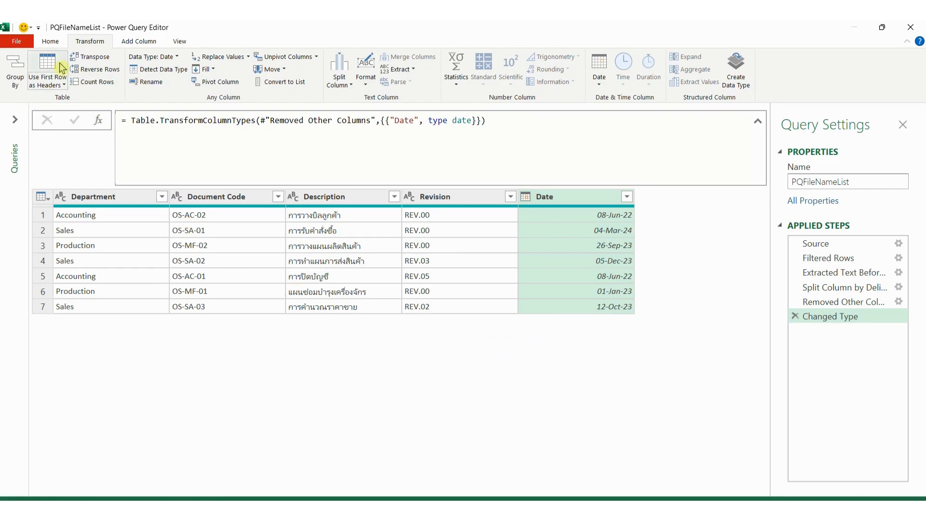
left_click(51, 42)
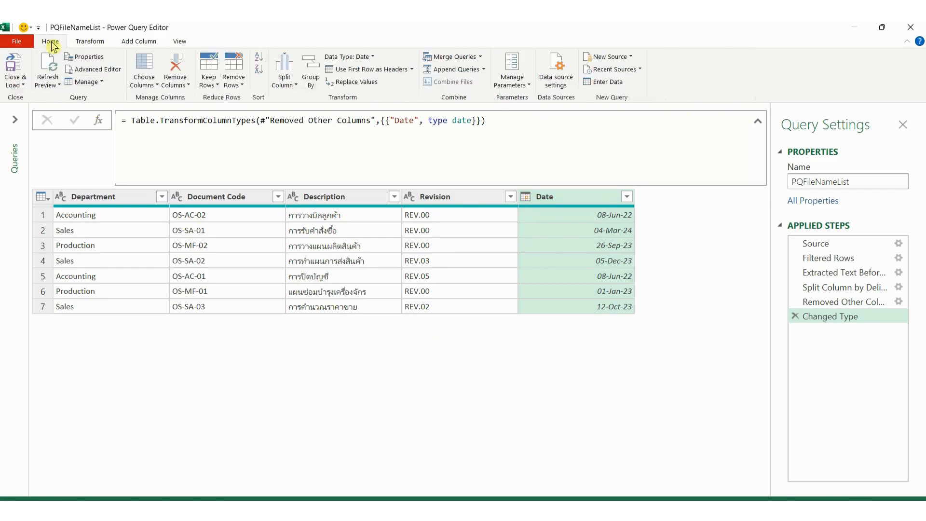
left_click(13, 69)
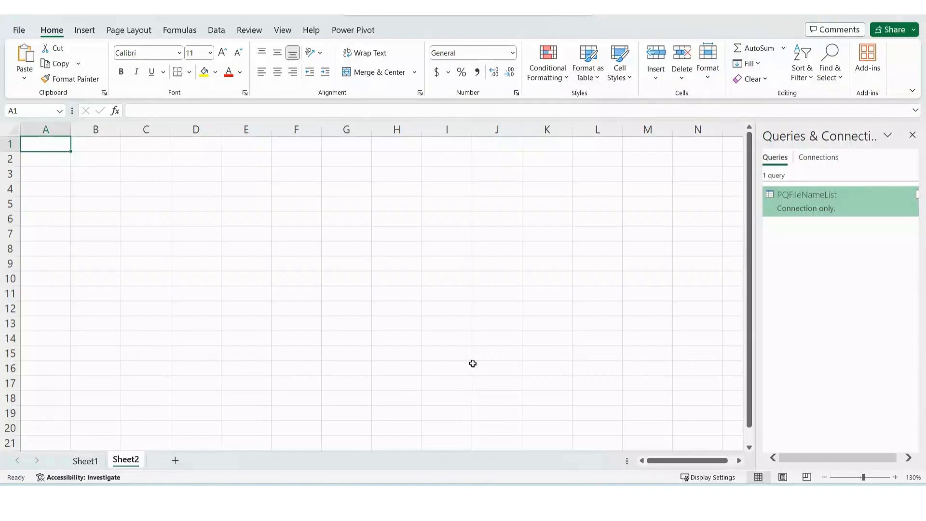
Load the PQFileNameList query as a table into the existing worksheet starting at cell A1
right_click(794, 208)
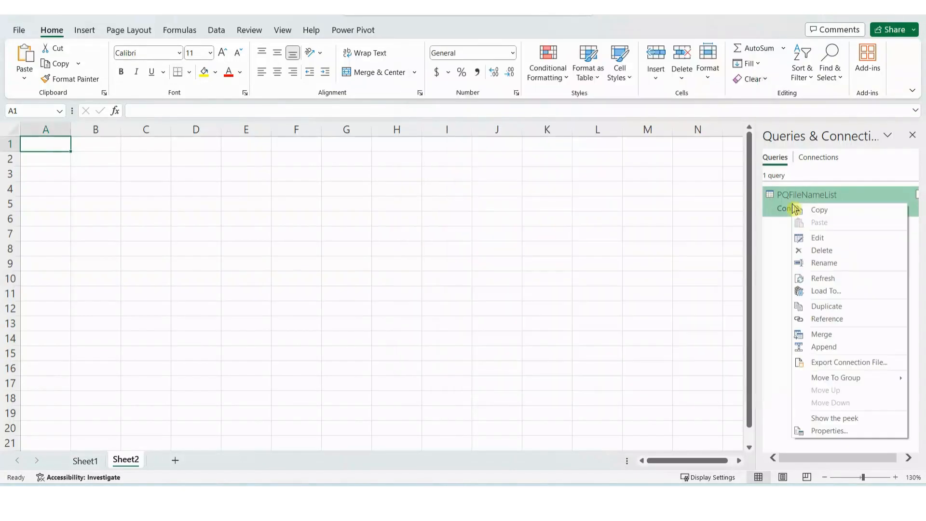
left_click(828, 292)
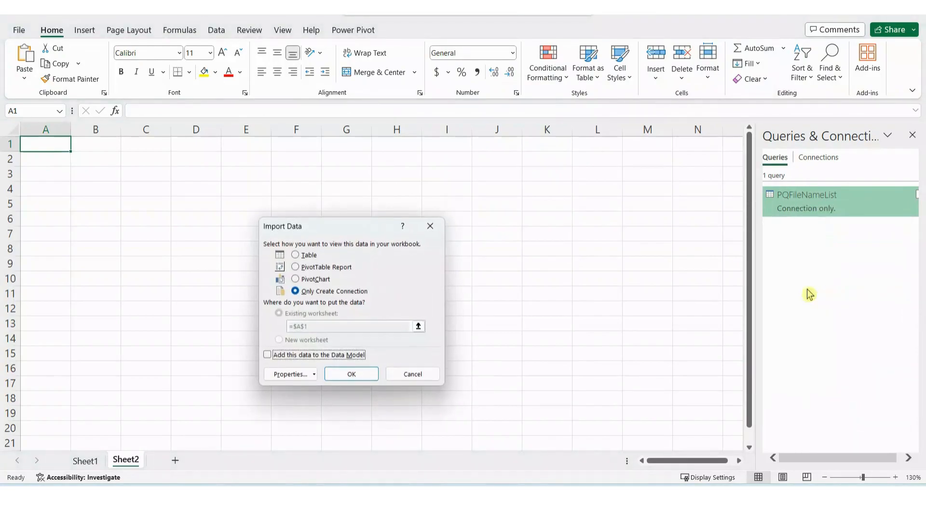
left_click_drag(330, 219, 327, 190)
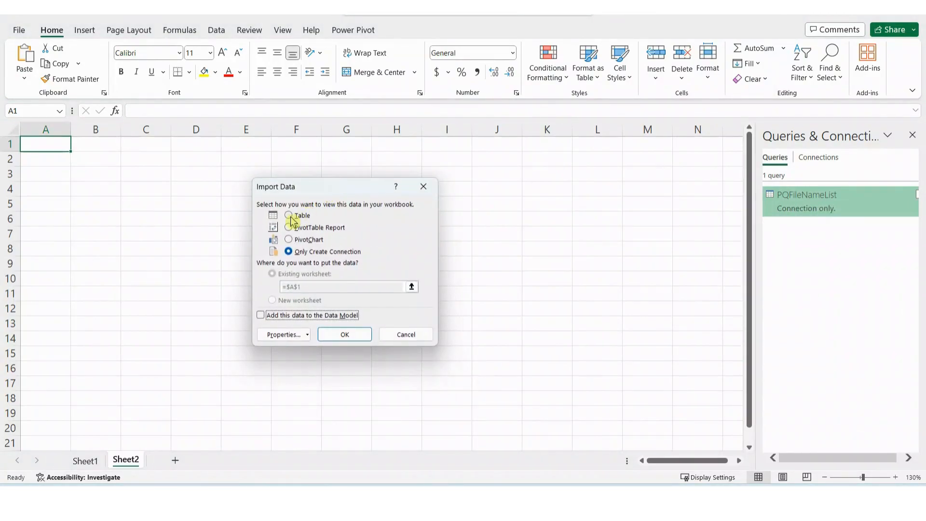
left_click(290, 216)
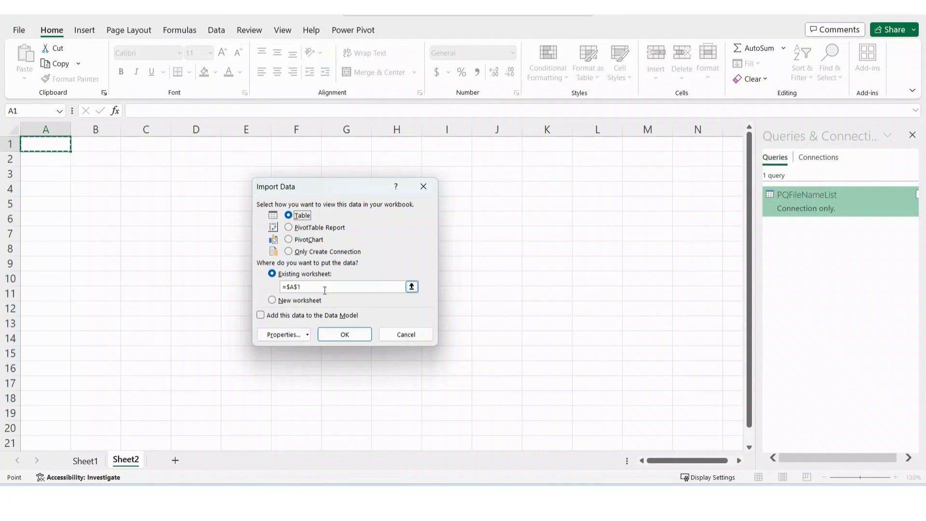
left_click(343, 338)
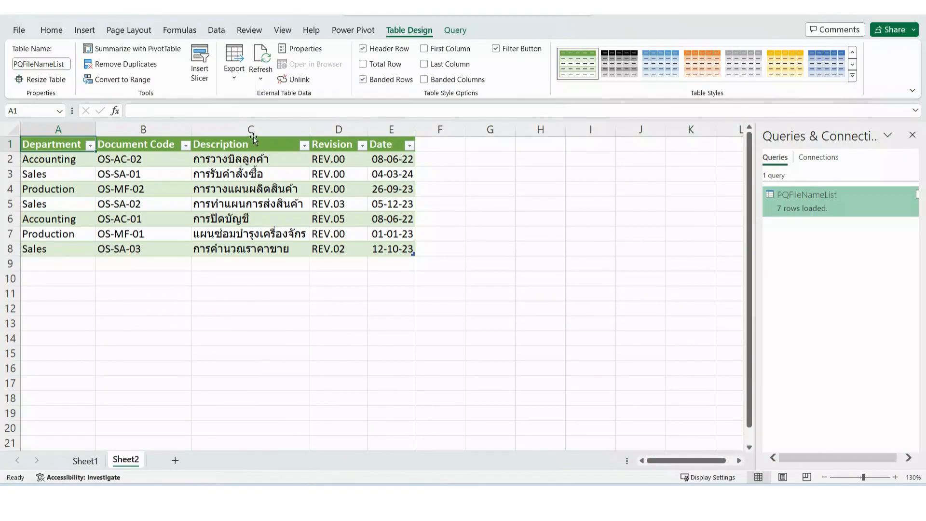
Disable automatic column width adjustment in the loaded table's external data properties
left_click(238, 173)
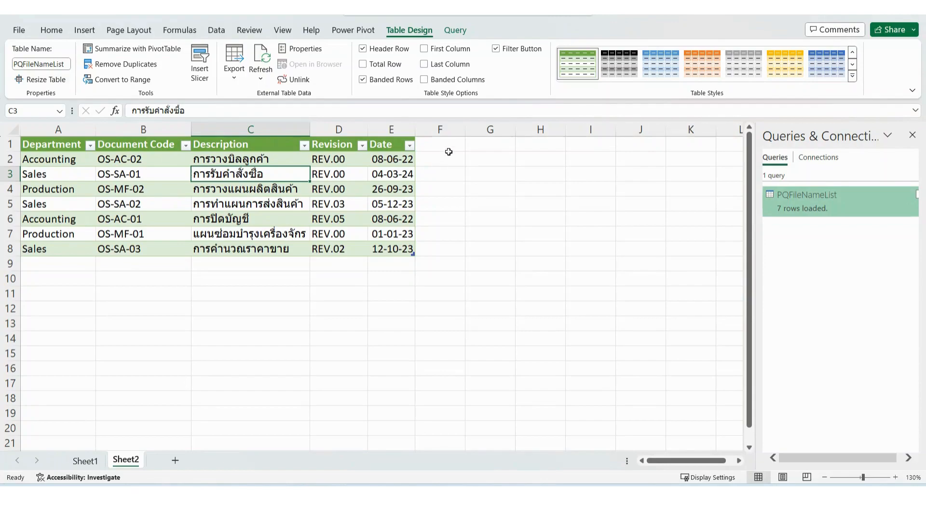
left_click(301, 50)
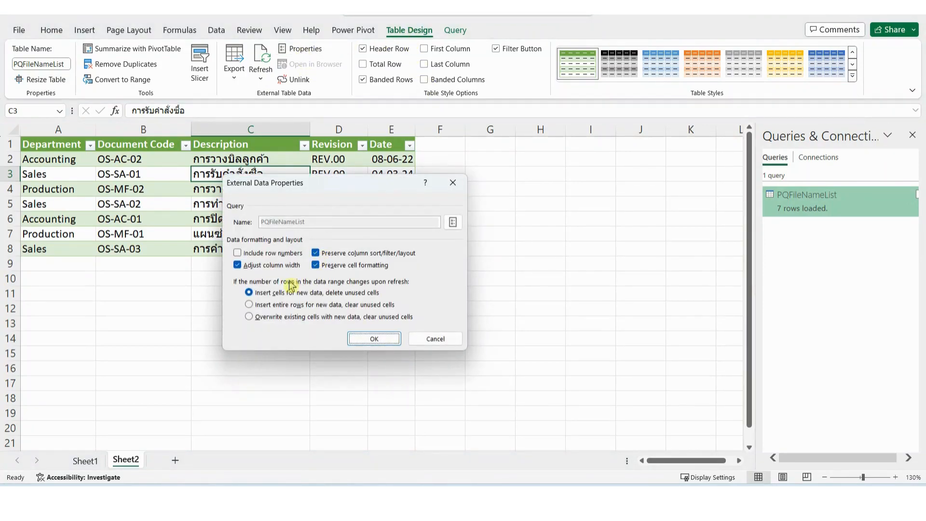
left_click(238, 266)
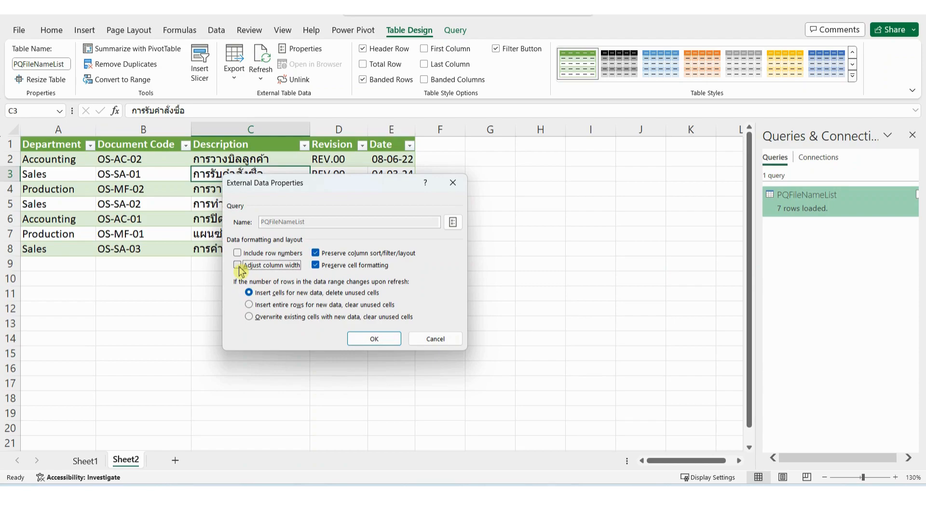
left_click(364, 341)
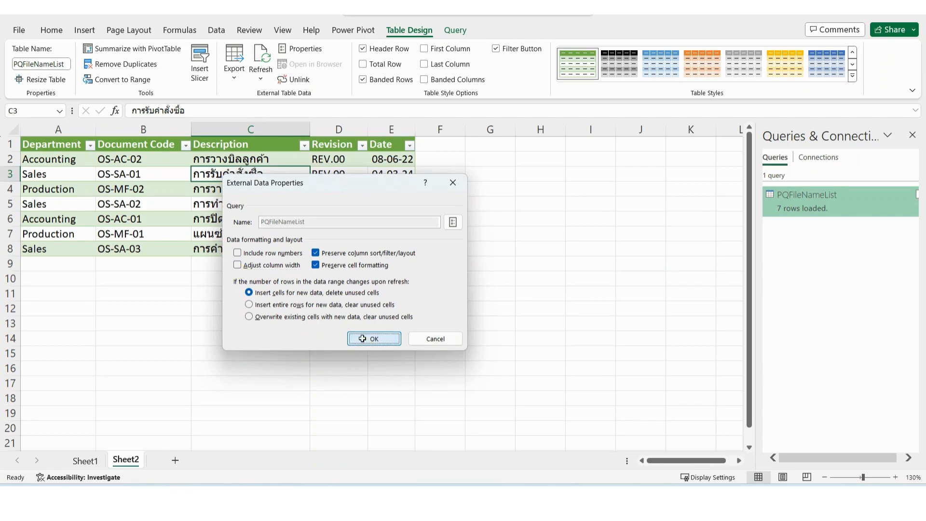
key("ctrl+2")
mouse_move(15, 125)
left_mouse_down()
mouse_move(124, 164)
mouse_move(405, 169)
mouse_move(440, 158)
left_mouse_up()
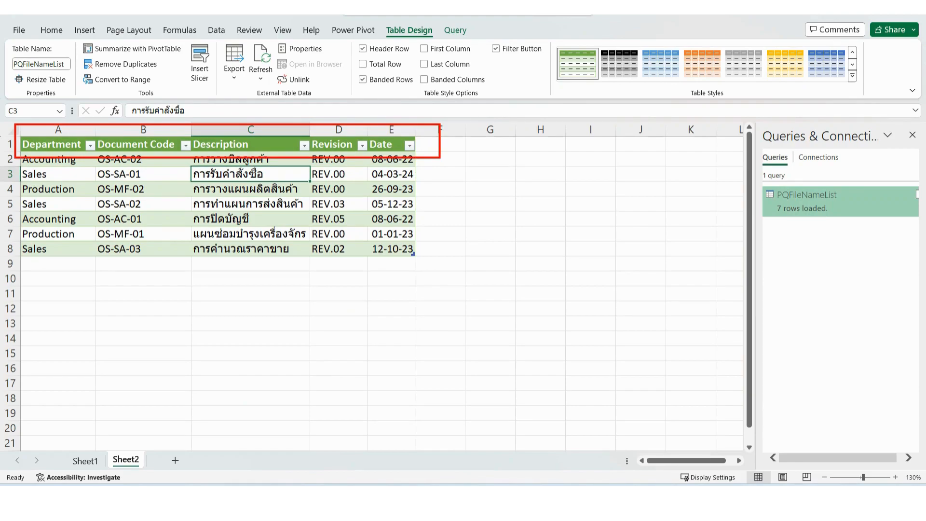
mouse_move(483, 35)
left_mouse_down()
mouse_move(506, 58)
mouse_move(548, 60)
left_mouse_up()
key("Escape")
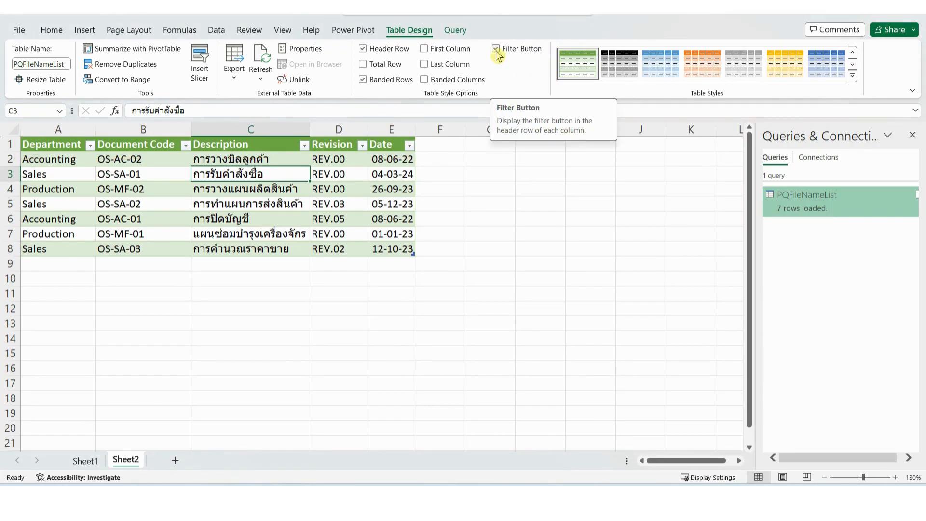
Hide the table's filter buttons and apply the light table style with a solid green header and thin green row lines
left_click(498, 56)
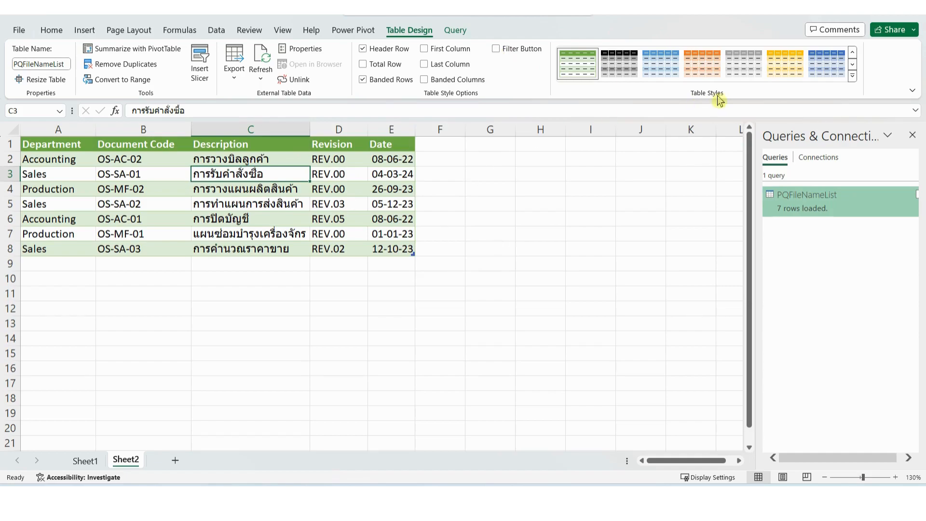
left_click(853, 76)
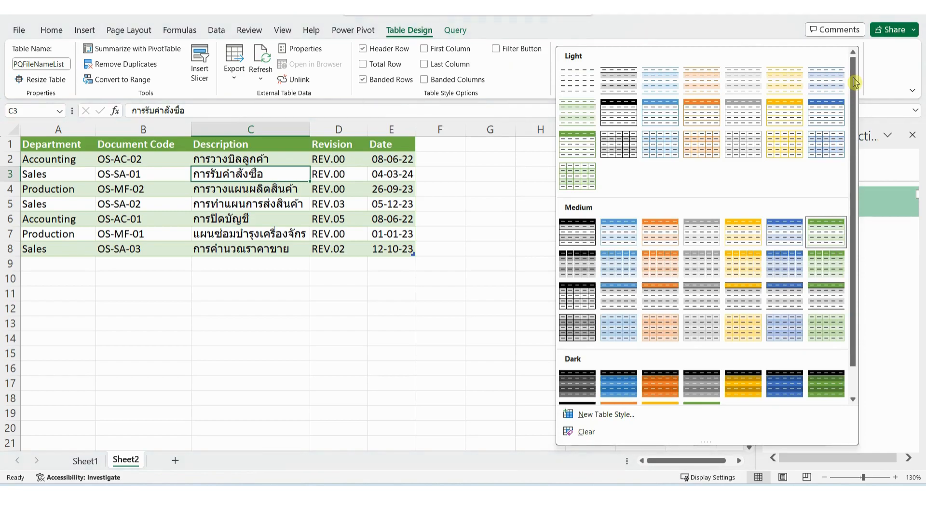
left_click(579, 147)
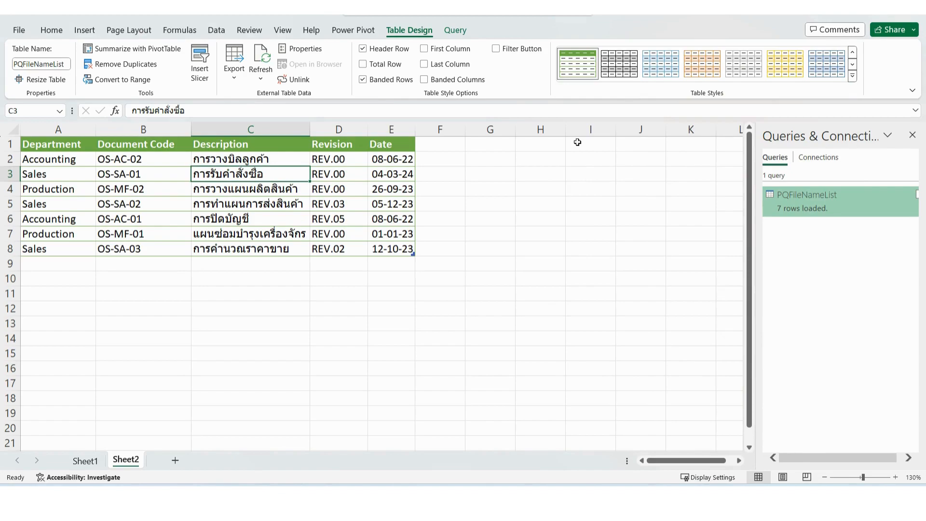
left_click(534, 221)
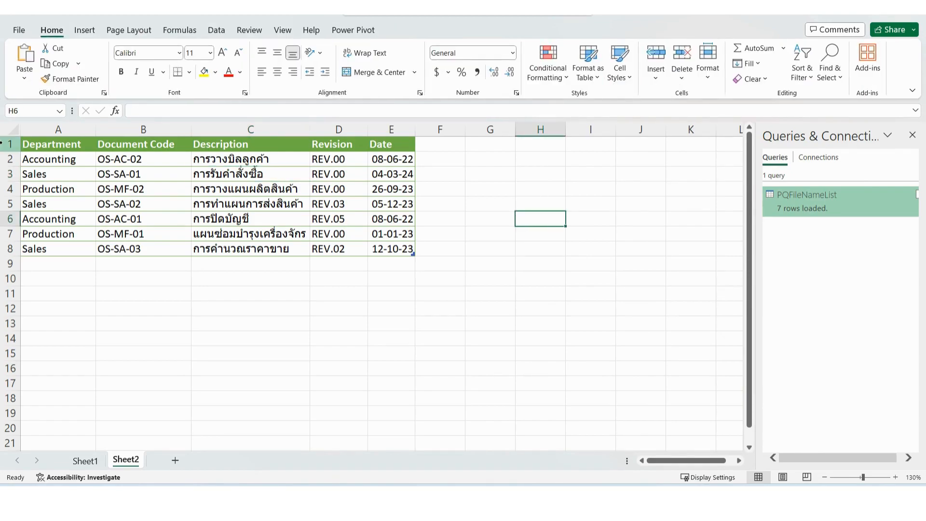
Insert three blank rows above the table's header row
left_click_drag(12, 144, 7, 177)
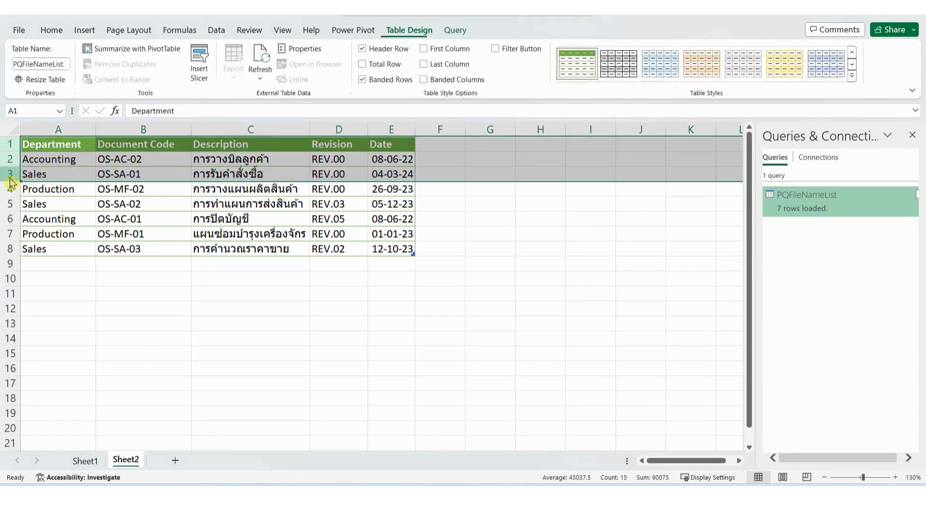
right_click(7, 177)
left_click(56, 299)
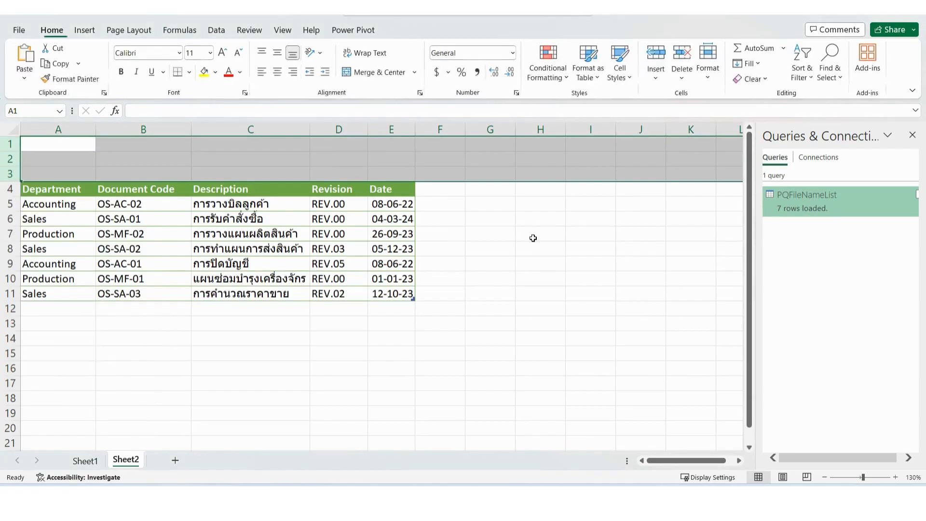
left_click(533, 237)
Enter the title "ทะเบียนเอกสาร" in cell A2 above the table
left_click(68, 160)
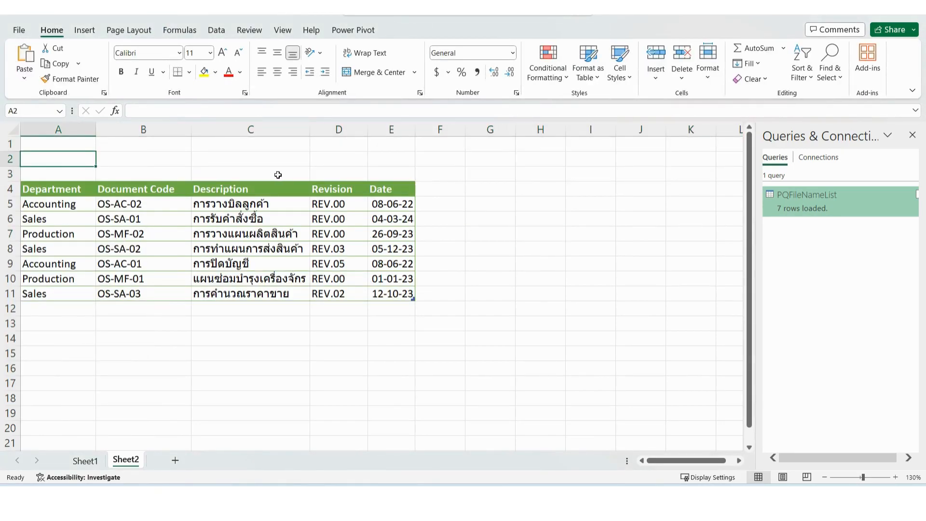
type("ทะ")
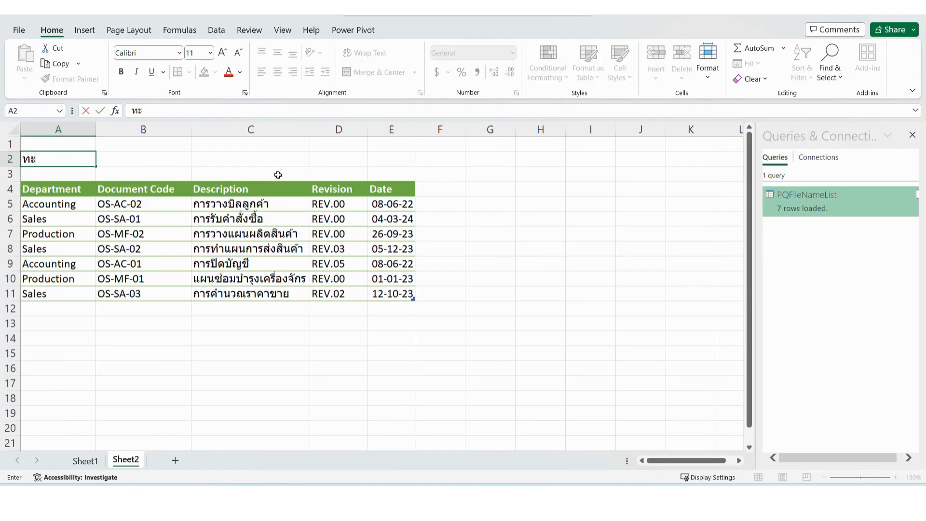
type("เบียนเอกสาร")
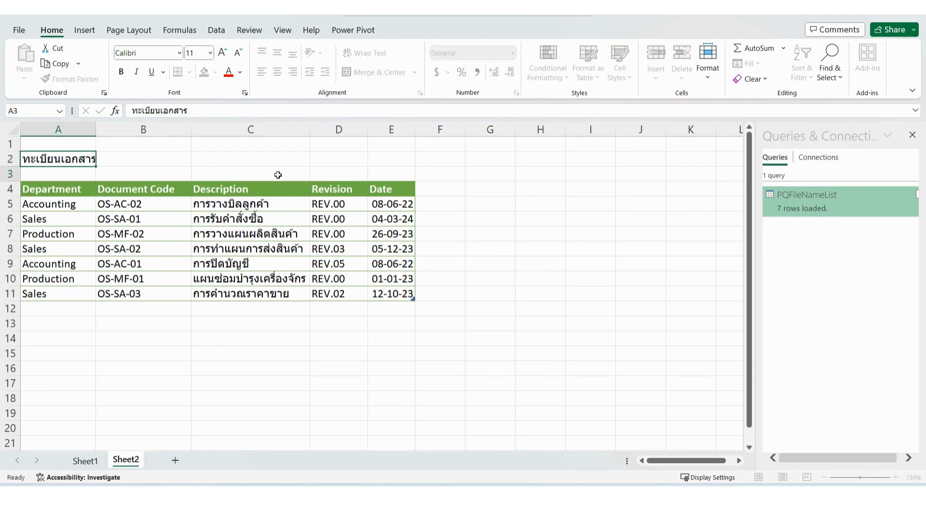
key("Return")
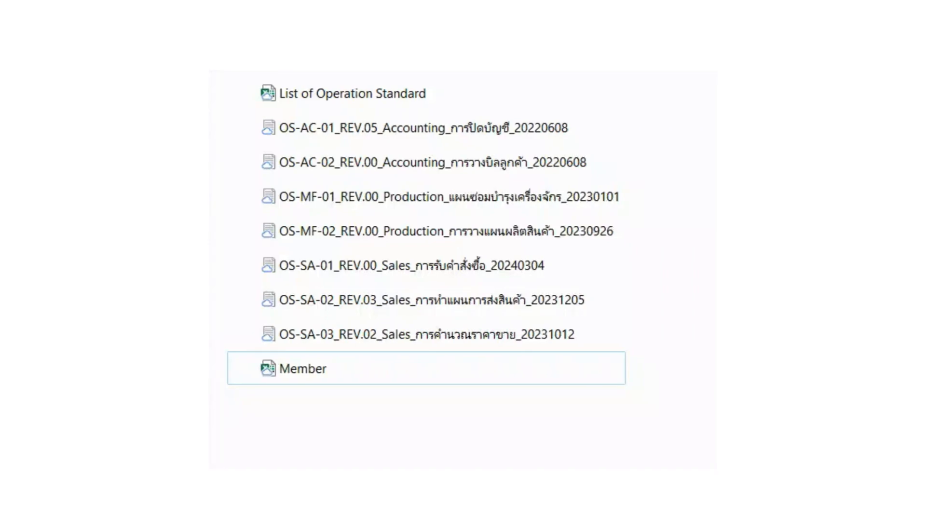
Paste the file "OS-SA-99_REV.99_Sales_ทดสอบเพิ่มข้อมูล Power Query_20240101" into the source documents folder in File Explorer
key("ctrl+v")
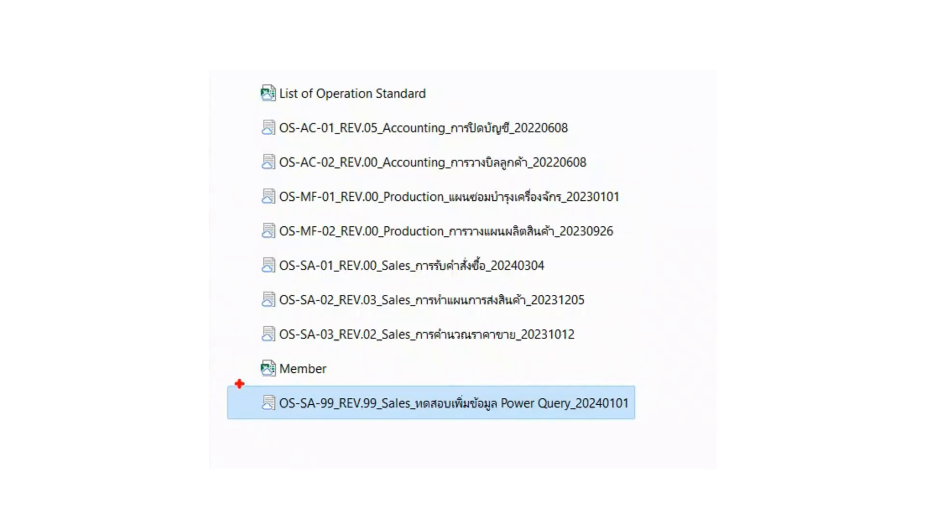
mouse_move(239, 382)
left_mouse_down()
mouse_move(456, 437)
mouse_move(669, 433)
left_mouse_up()
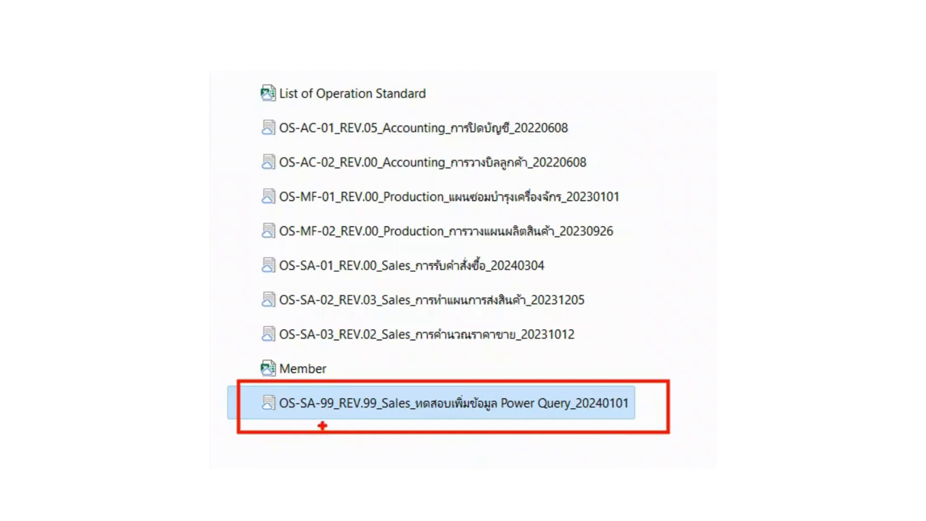
left_click_drag(324, 420, 335, 418)
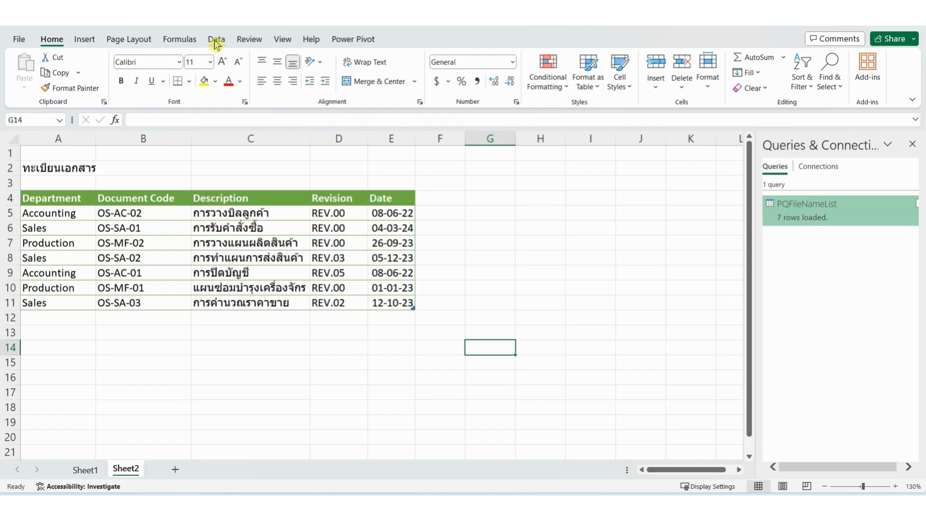
Switch back to Excel and refresh all of the workbook's queries to bring the added file into the document list
left_click(215, 43)
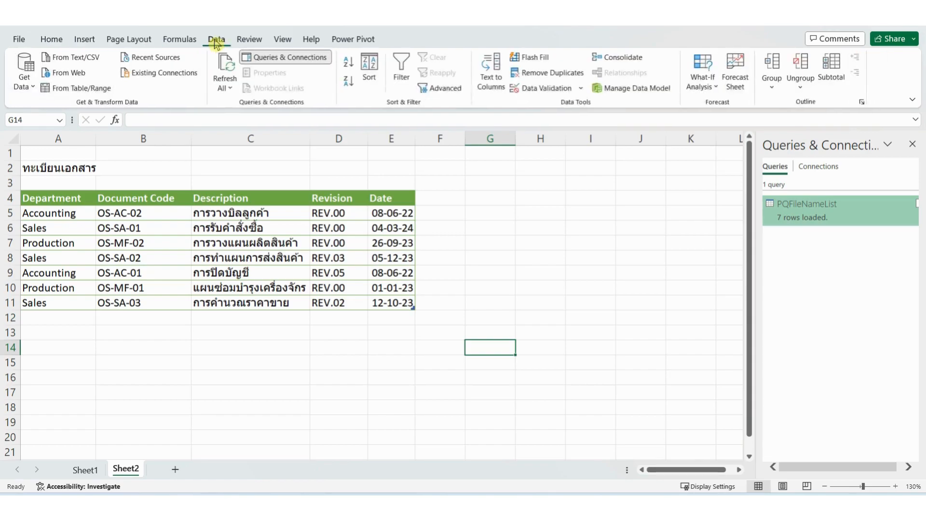
left_click(225, 66)
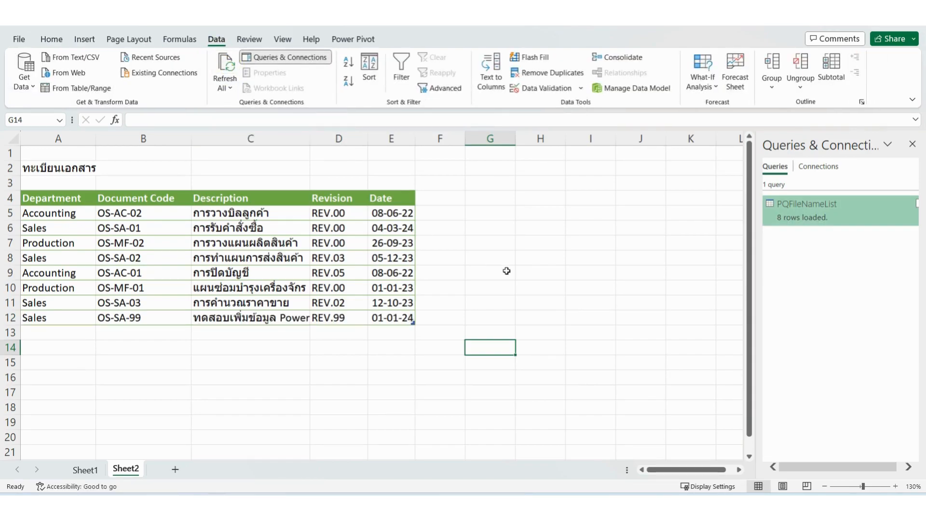
left_click(577, 291)
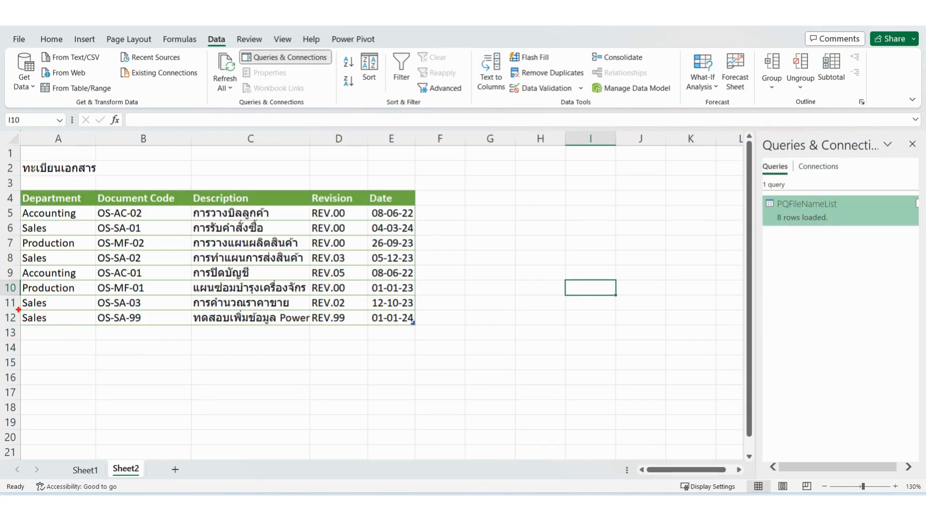
mouse_move(18, 308)
left_mouse_down()
mouse_move(118, 331)
mouse_move(427, 330)
left_mouse_up()
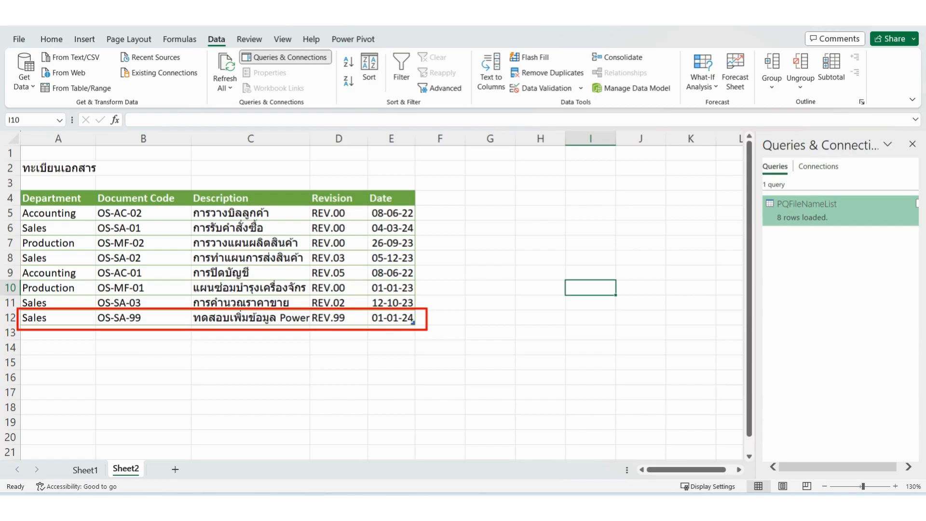